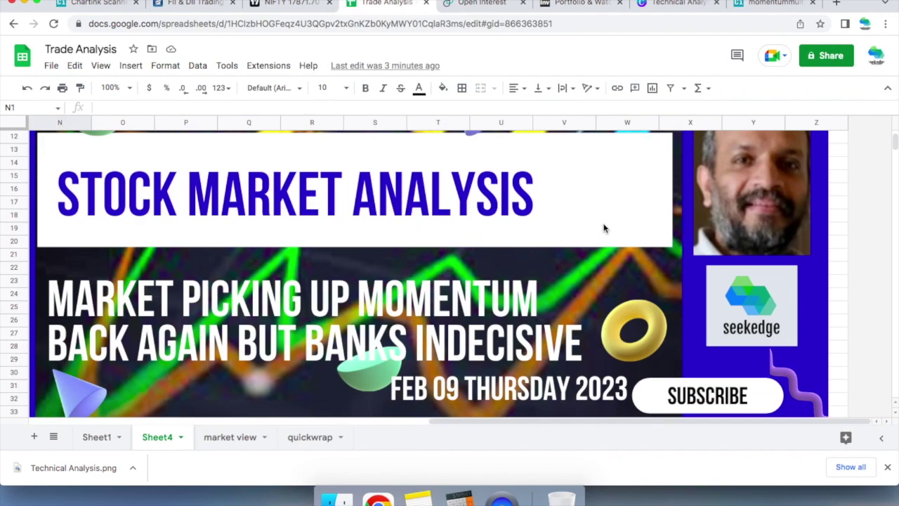
- Open the market view sheet's Feb 09 2023 pre-market analysis, then bring up the TradingView NIFTY chart
scroll(604, 229, "up", 2)
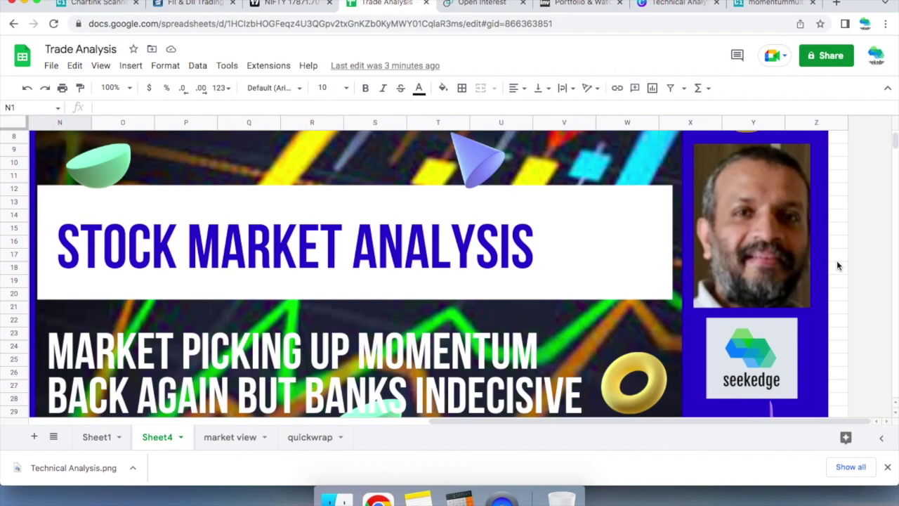
scroll(837, 265, "down", 3)
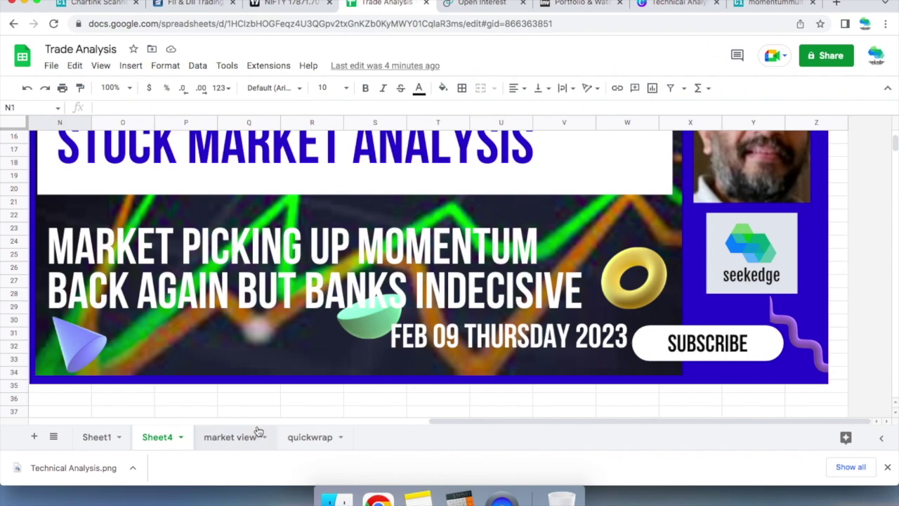
left_click(234, 437)
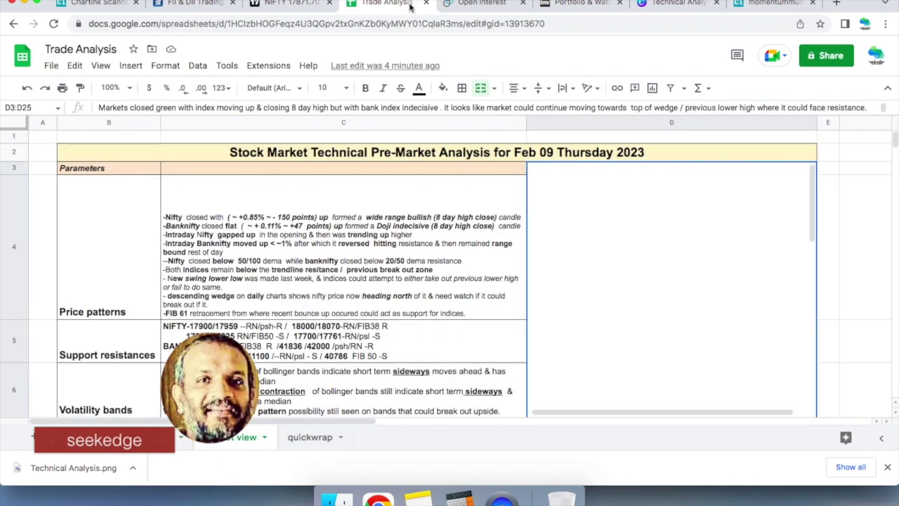
left_click(290, 3)
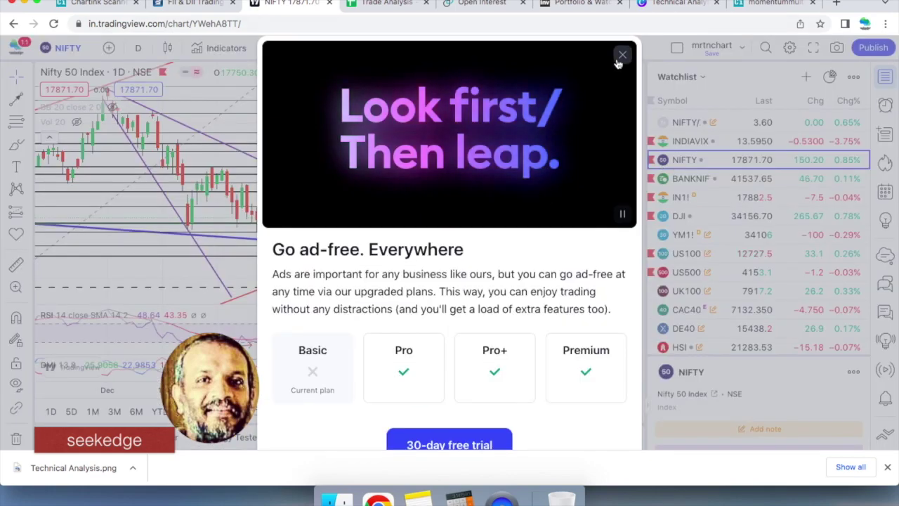
- Dismiss the promotional popup and set the NIFTY chart to a 1-week interval
left_click(622, 55)
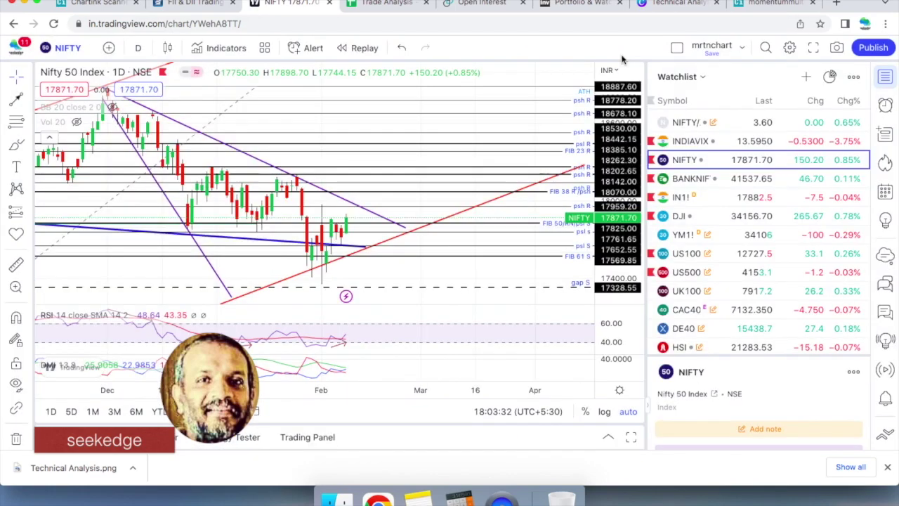
scroll(428, 204, "left", 3)
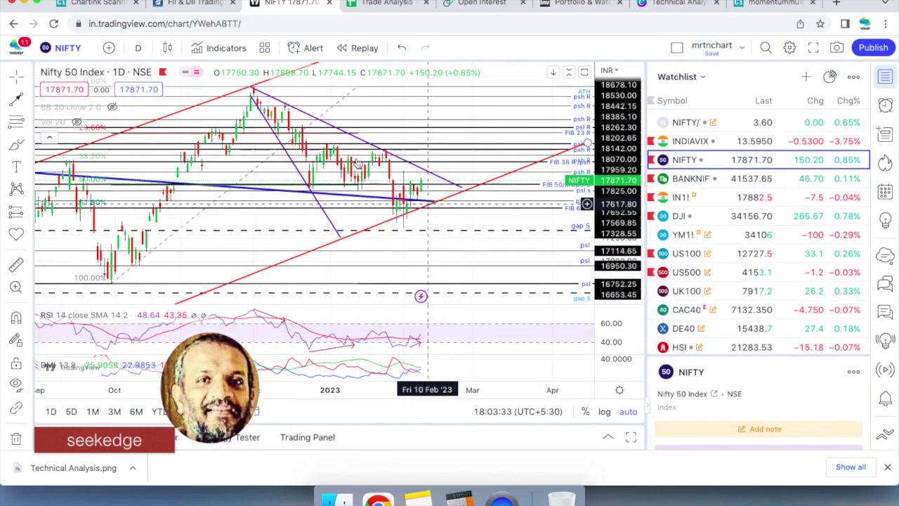
left_click(137, 47)
scroll(190, 281, "down", 3)
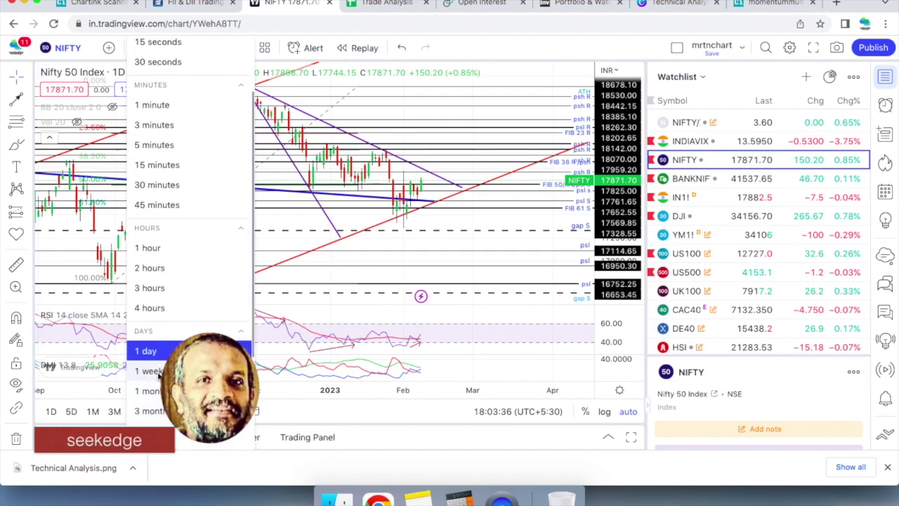
left_click(148, 369)
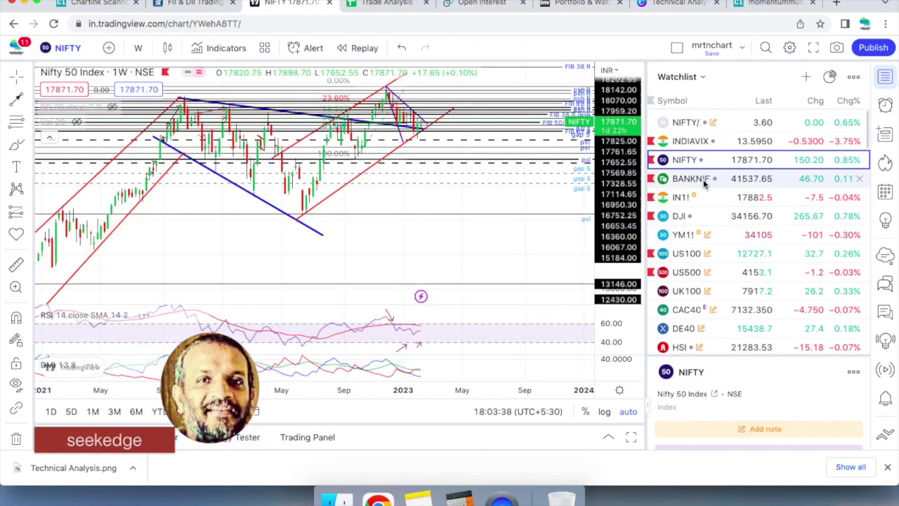
- Review the Bank Nifty weekly chart's earlier bars, then return to the NIFTY weekly chart
left_click(703, 180)
scroll(469, 225, "up", 3)
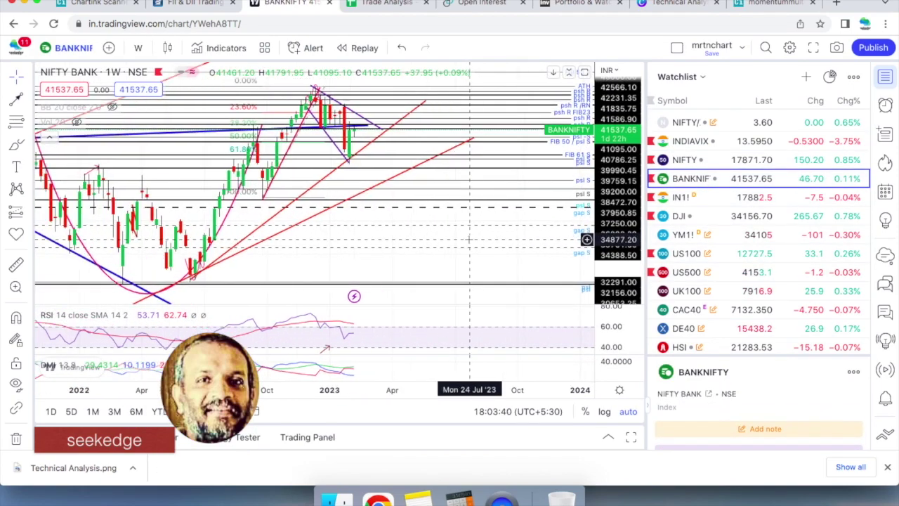
left_click_drag(341, 262, 500, 268)
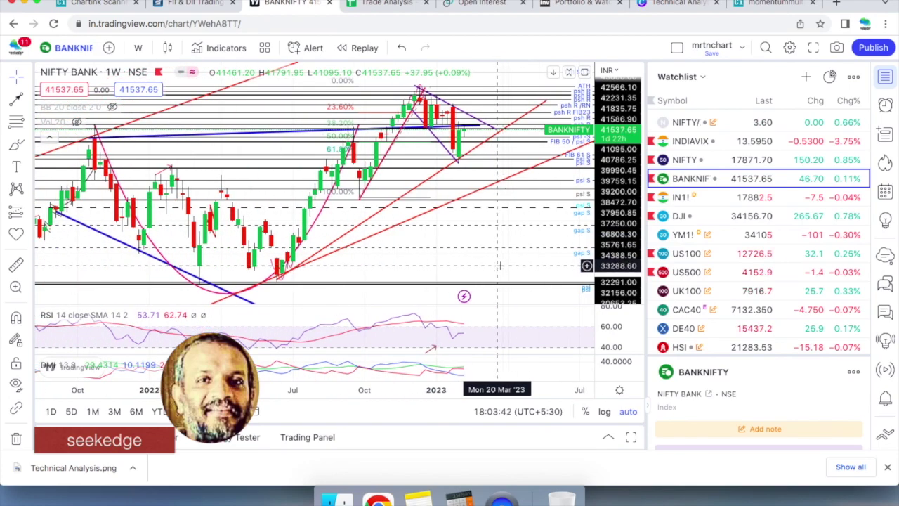
scroll(465, 232, "down", 2)
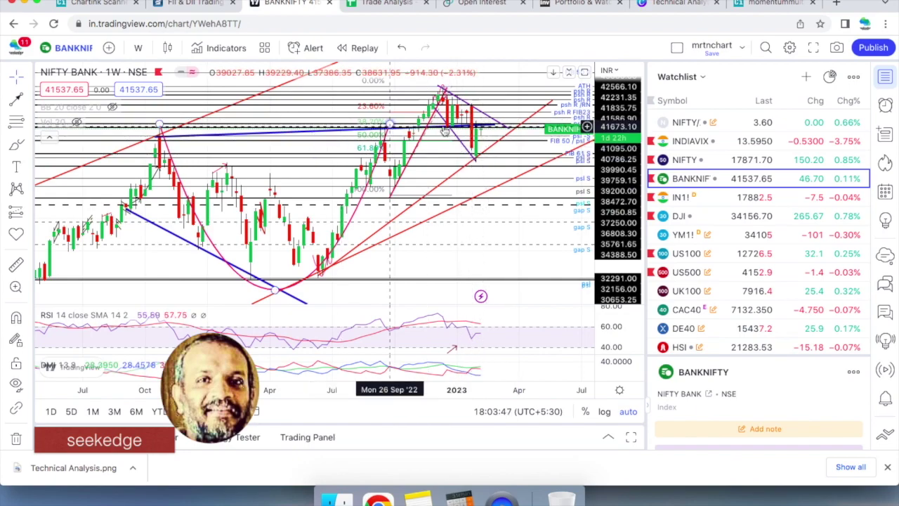
left_click(695, 160)
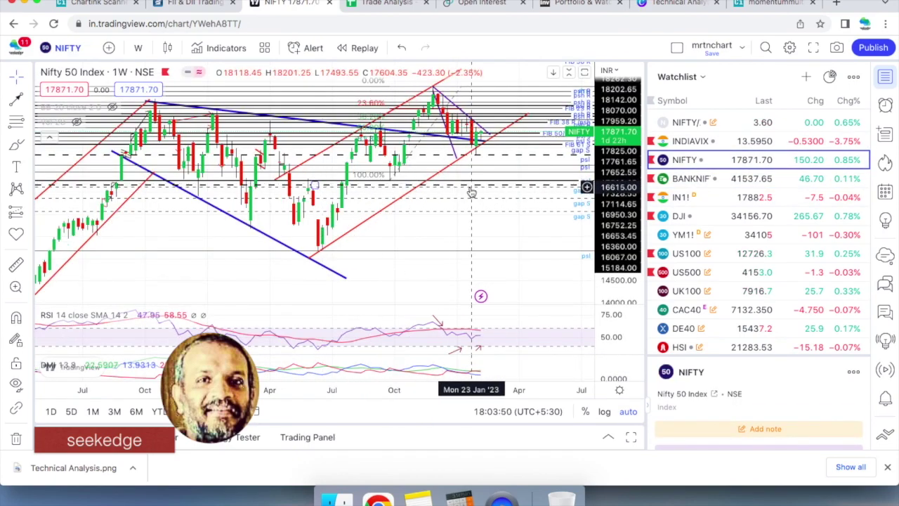
scroll(472, 192, "down", 1)
scroll(472, 192, "up", 5)
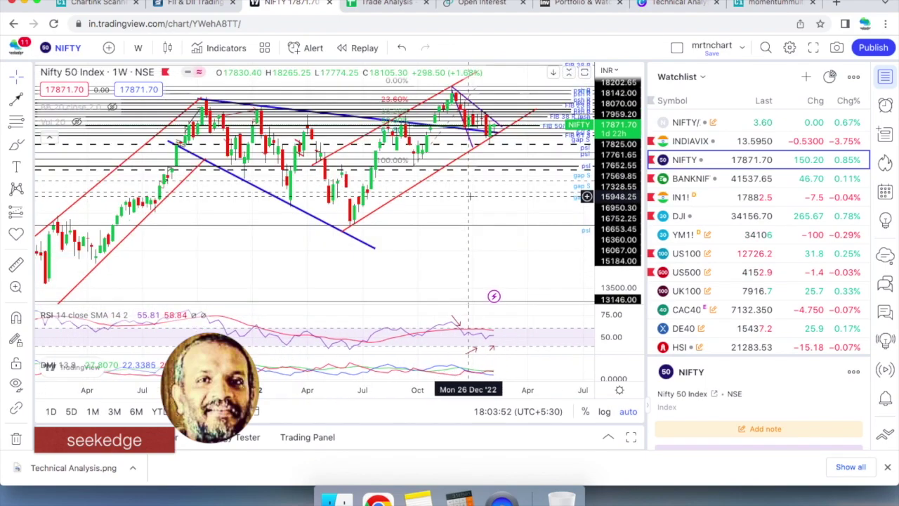
left_click(137, 49)
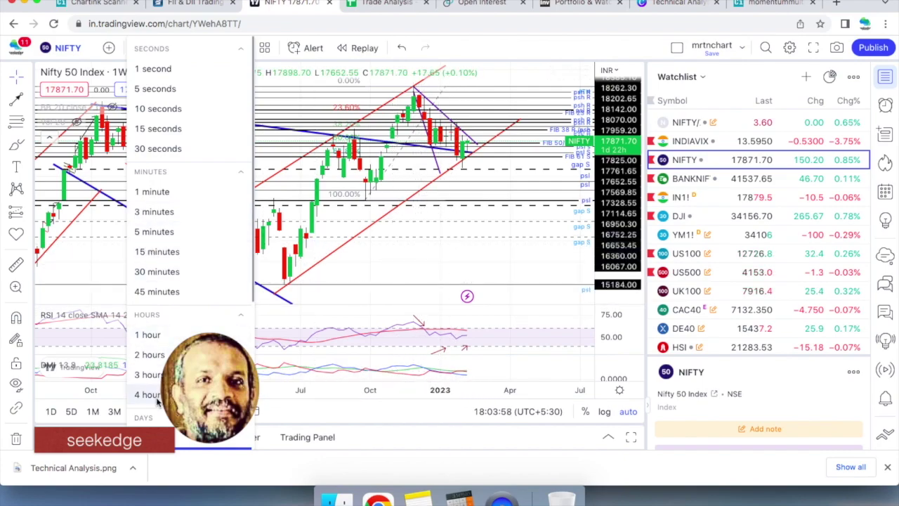
- Put NIFTY back on the 1-day interval and zoom through its recent daily candles
key("Escape")
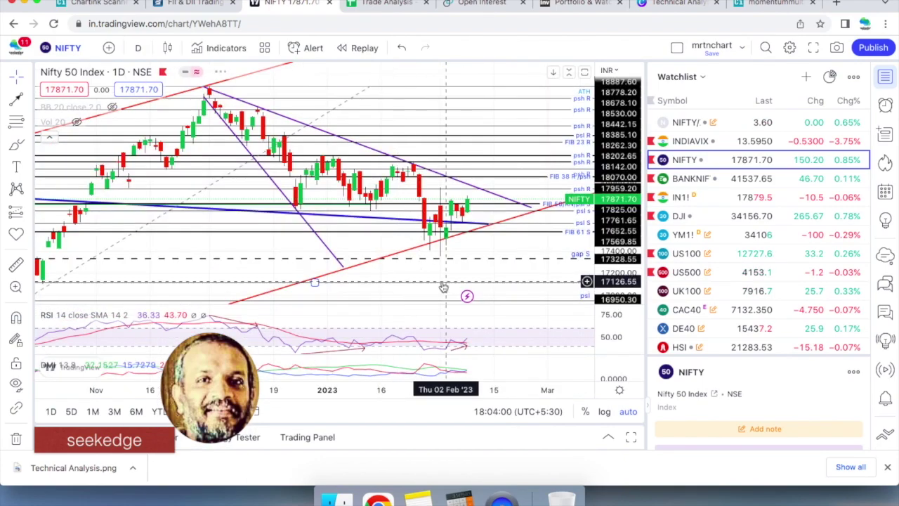
scroll(439, 276, "up", 2)
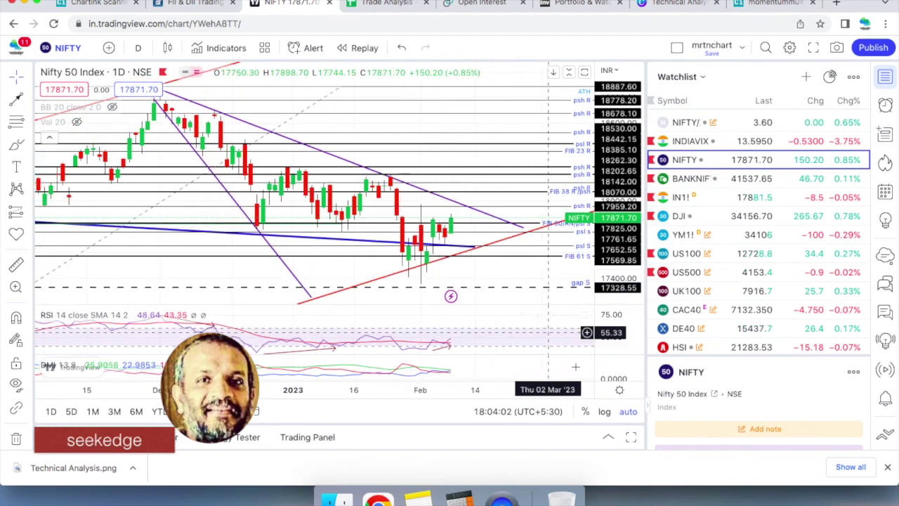
scroll(400, 255, "up", 3)
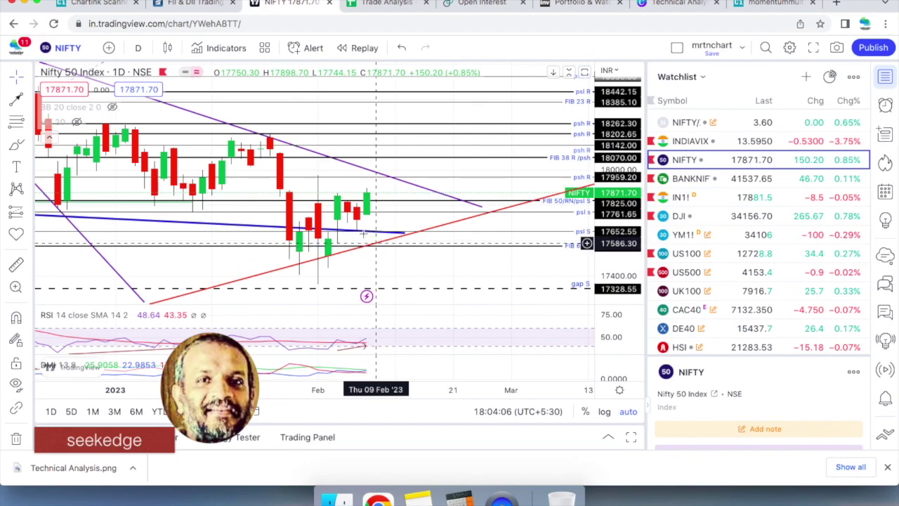
scroll(376, 249, "up", 2)
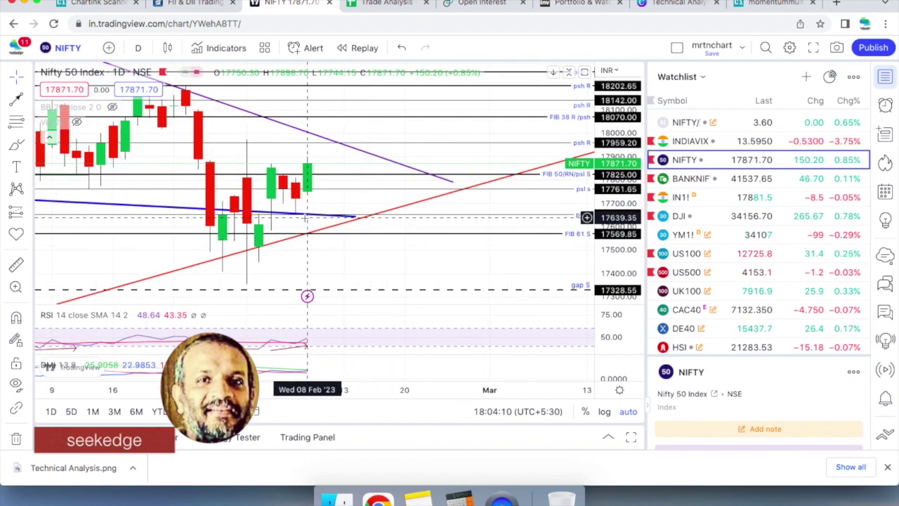
scroll(302, 217, "up", 2)
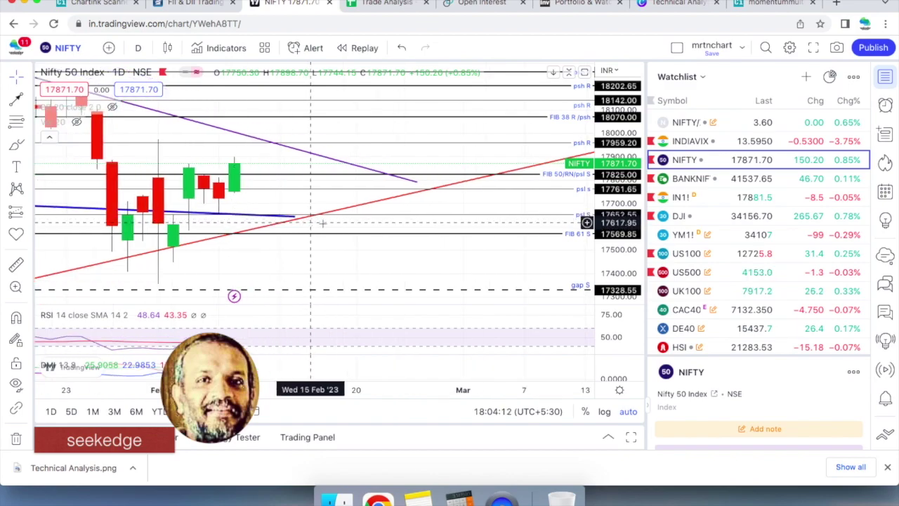
scroll(234, 220, "up", 1)
scroll(234, 220, "down", 1)
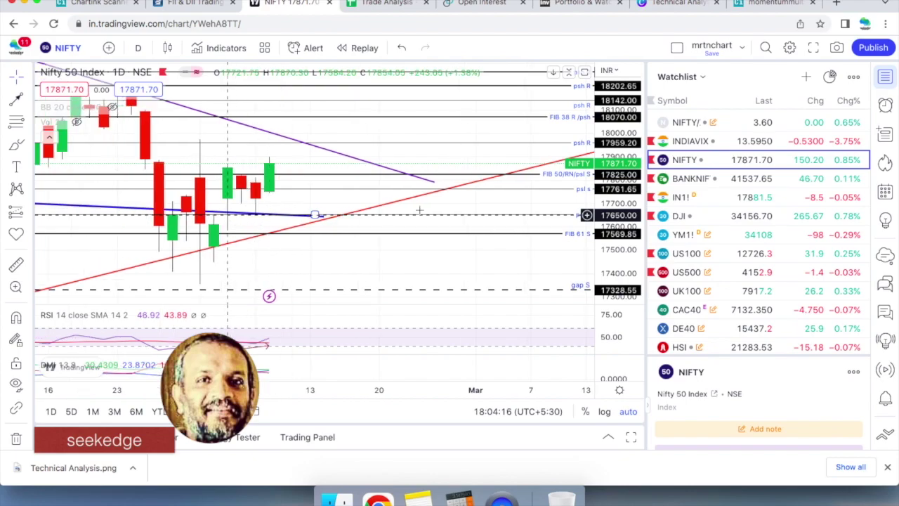
- Pan Bank Nifty's daily chart to earlier dates, recheck NIFTY, then return to Bank Nifty
left_click(700, 182)
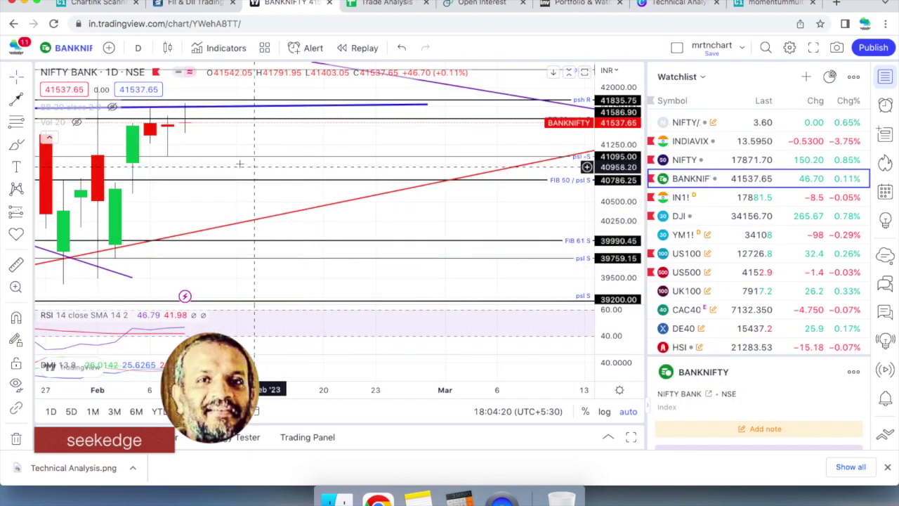
left_click_drag(226, 134, 441, 141)
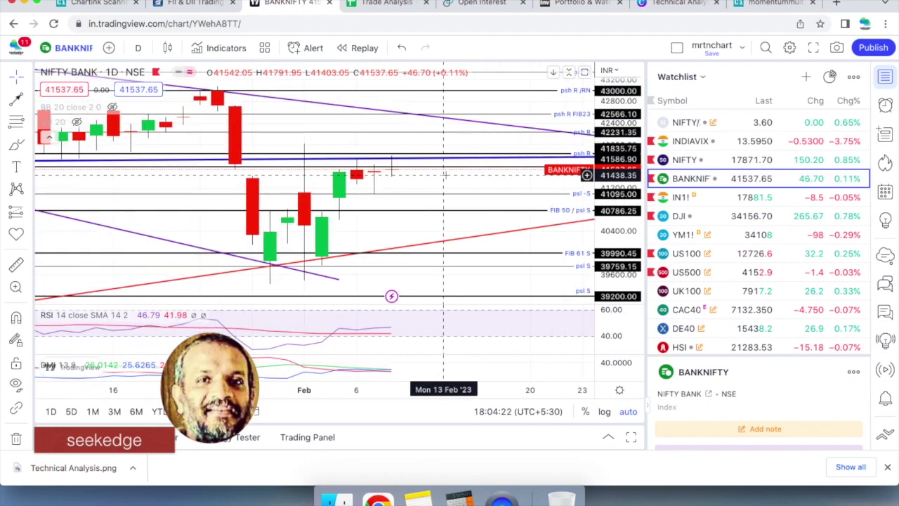
scroll(446, 176, "down", 2)
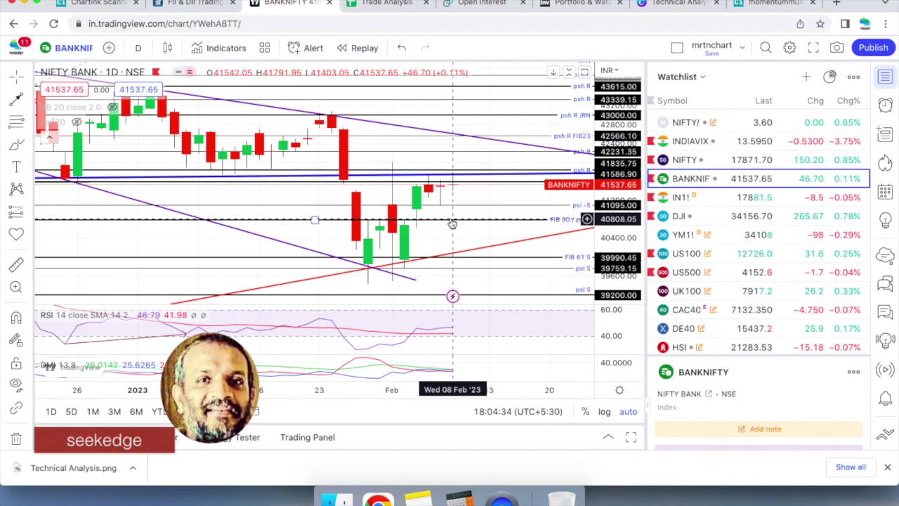
left_click(701, 161)
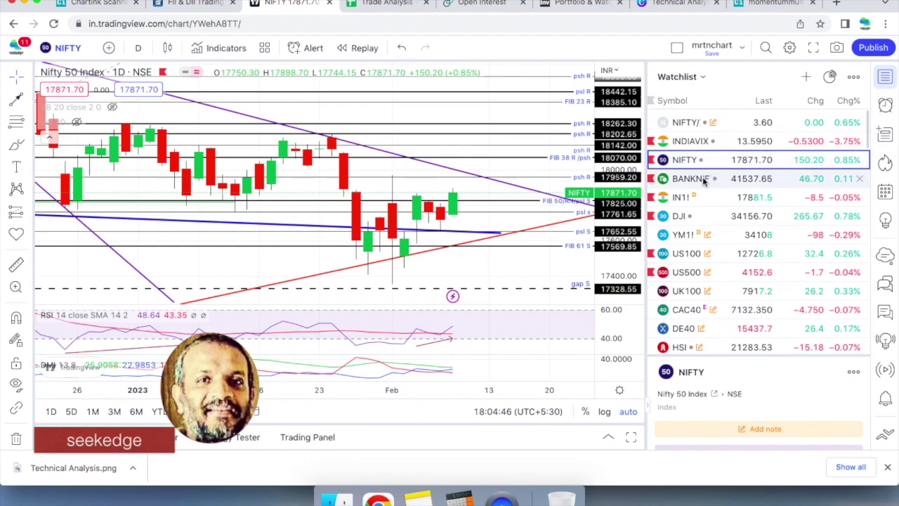
left_click(704, 179)
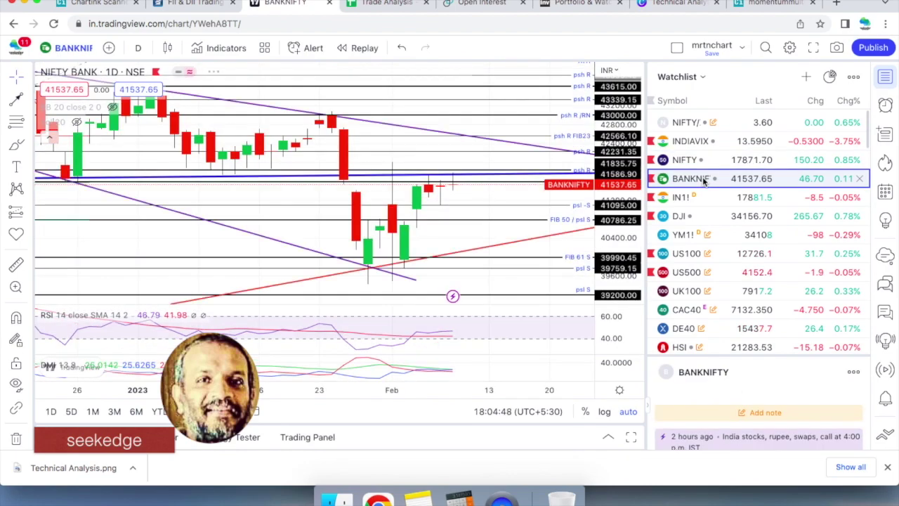
scroll(436, 200, "up", 3)
scroll(436, 200, "down", 3)
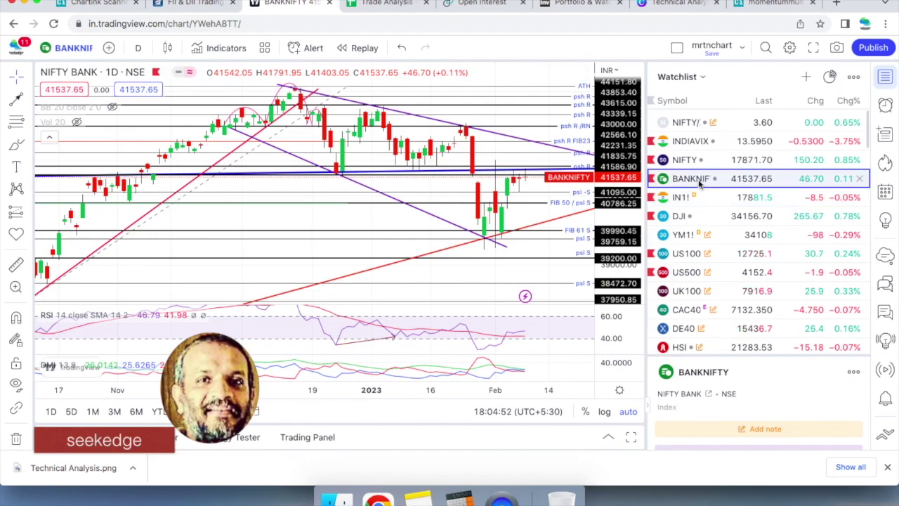
scroll(464, 204, "up", 3)
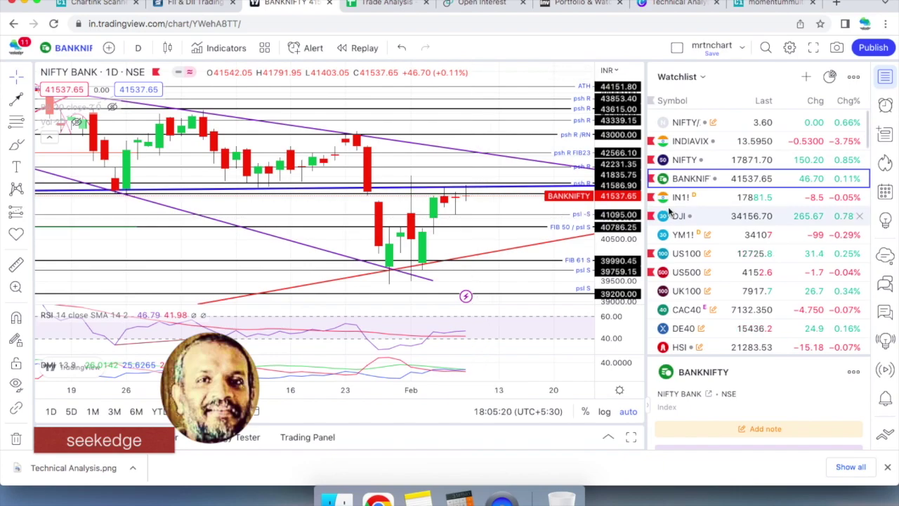
left_click(695, 161)
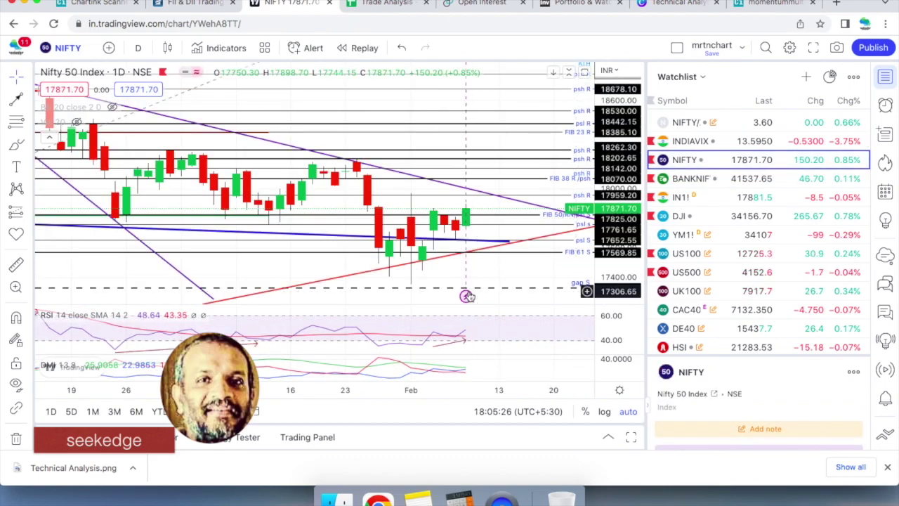
- Compare Nifty and Bank Nifty daily charts against the price-pattern notes in cell C4
scroll(467, 296, "down", 3)
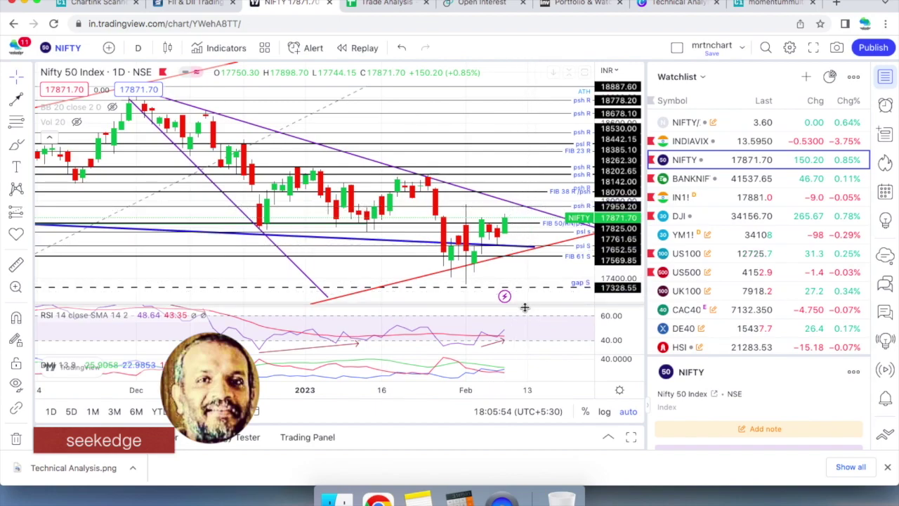
scroll(501, 297, "up", 2)
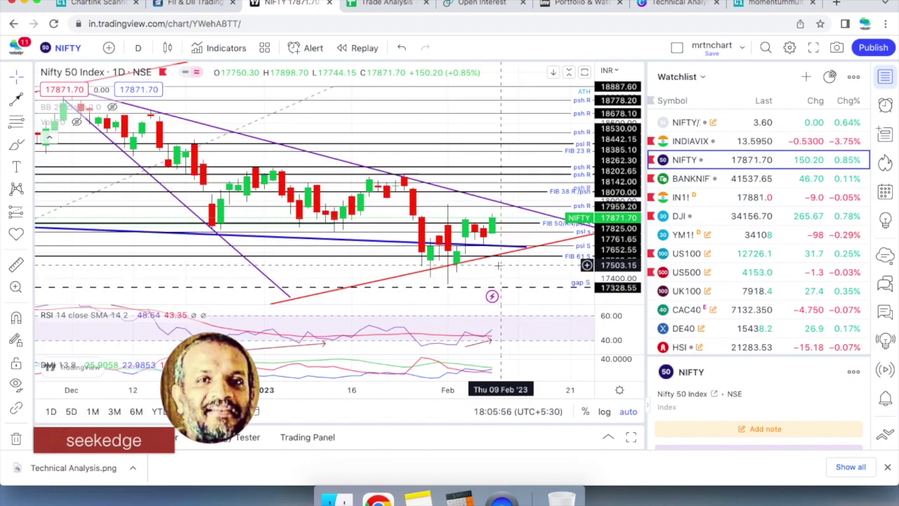
left_click(695, 179)
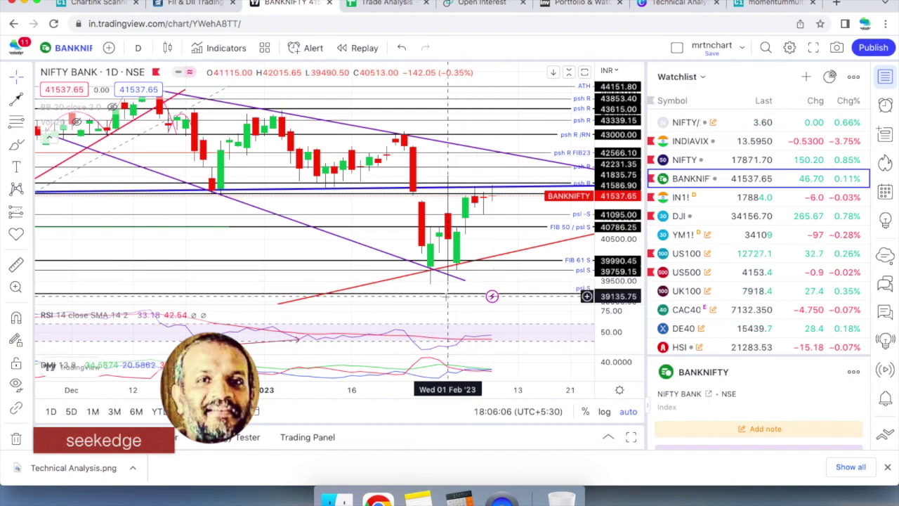
left_click(706, 160)
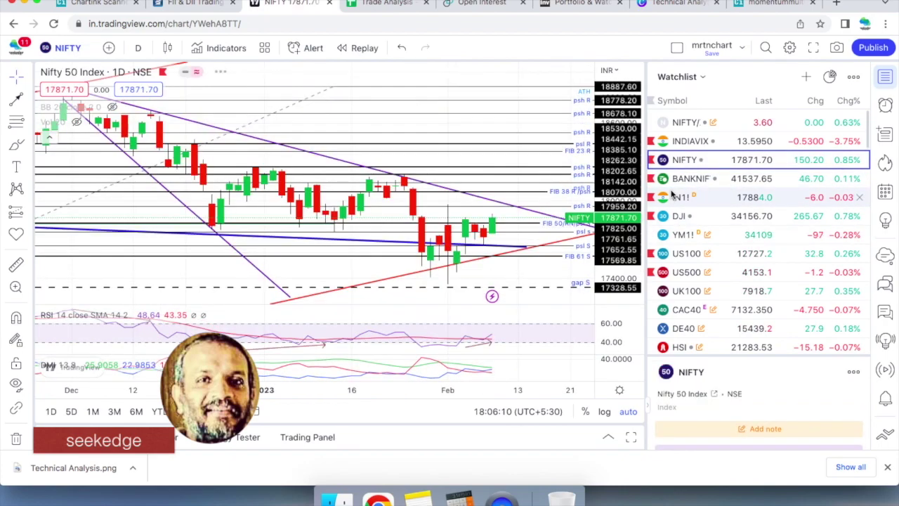
left_click(380, 5)
left_click(346, 238)
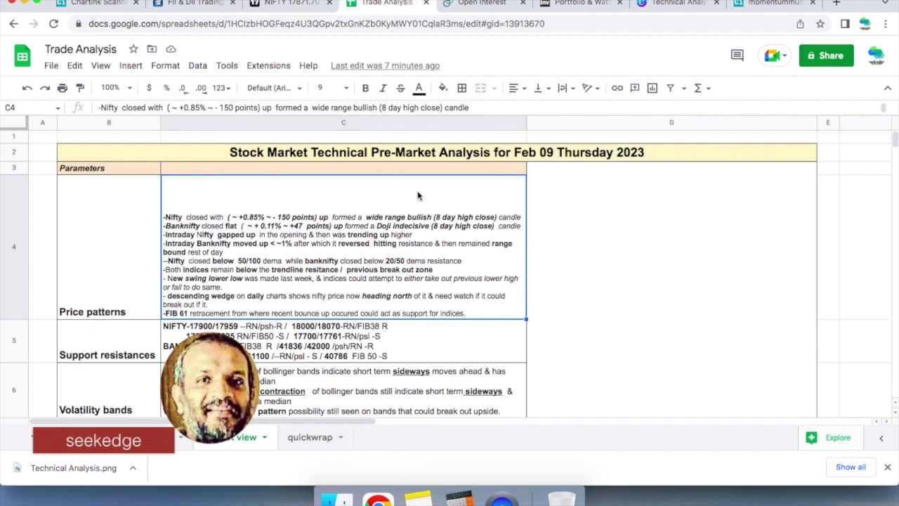
left_click(276, 4)
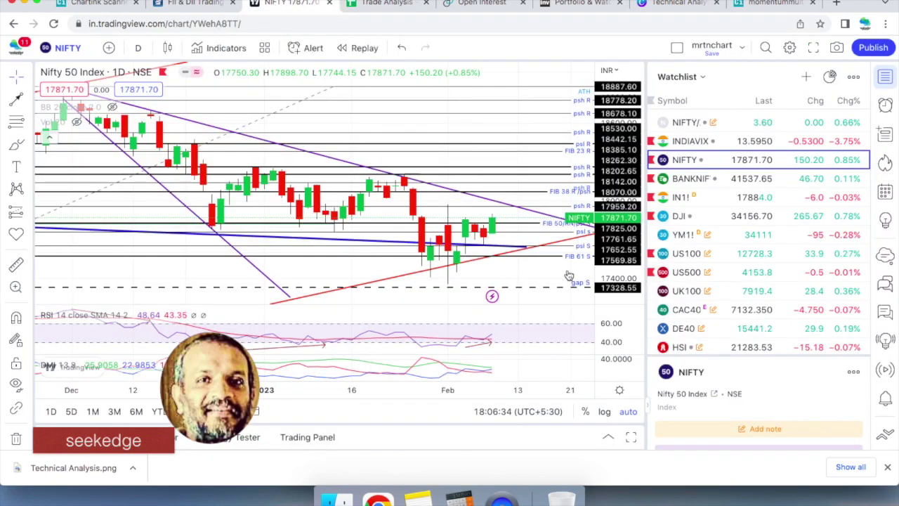
scroll(537, 267, "up", 3)
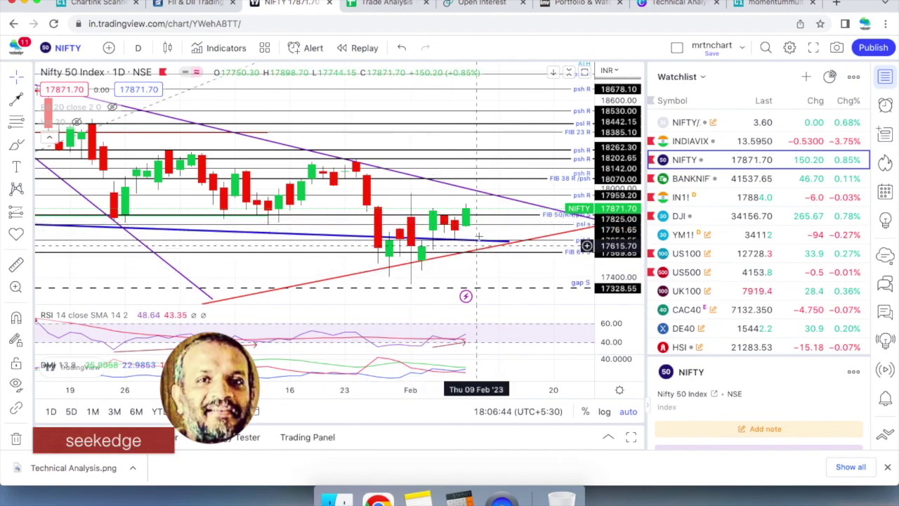
- Check the Bank Nifty daily chart against the Price patterns row B4, then return to it
left_click(710, 180)
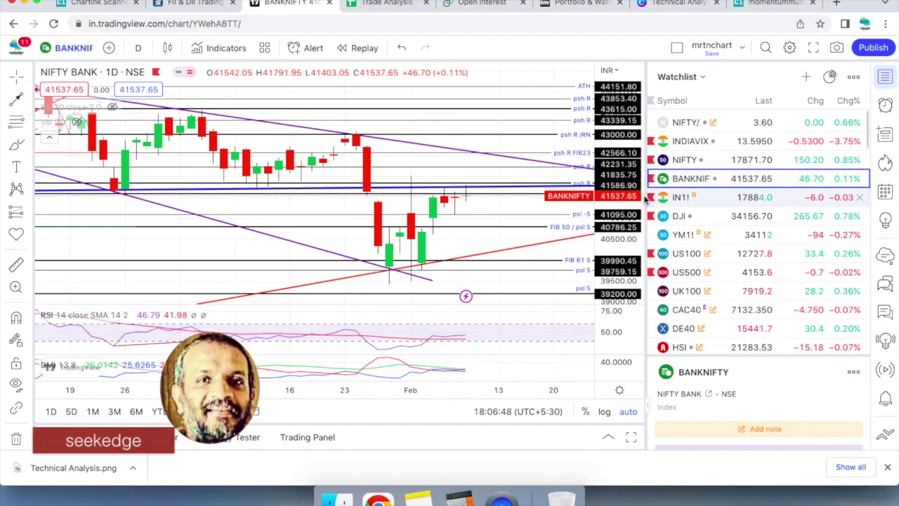
scroll(464, 224, "up", 3)
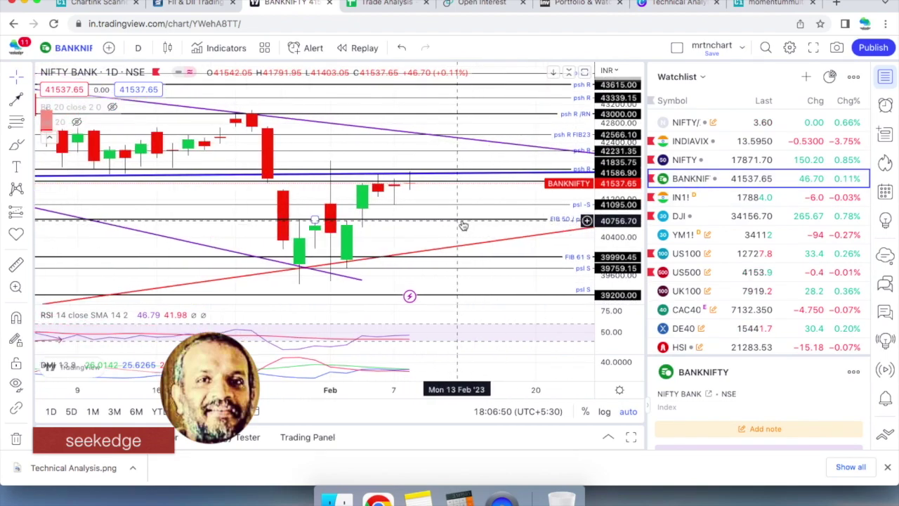
scroll(413, 203, "down", 2)
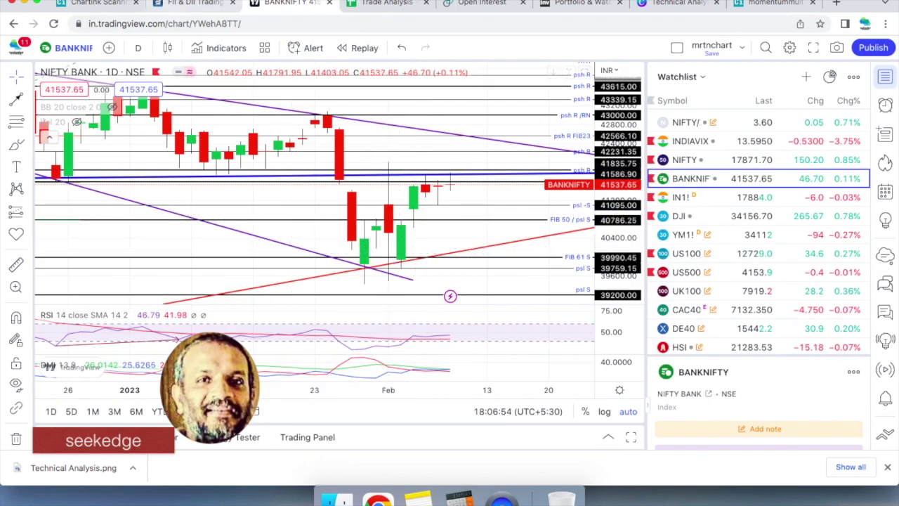
left_click(368, 7)
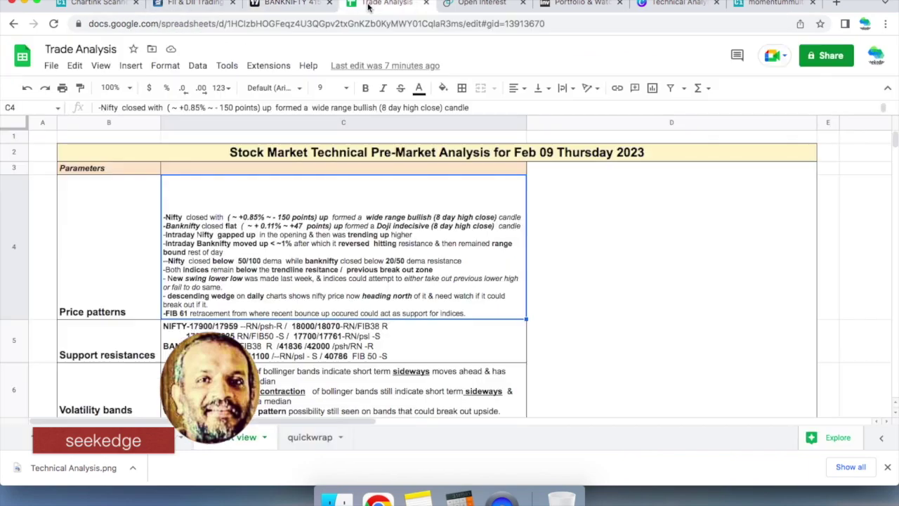
left_click(115, 251)
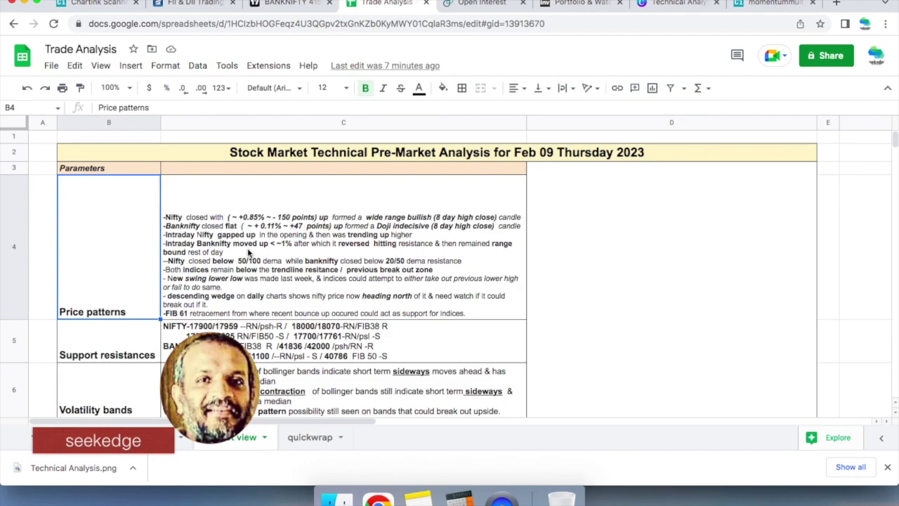
left_click(288, 3)
- Switch to 15-minute candles and view Nifty's Feb 7–8 bars, then Bank Nifty
left_click(137, 48)
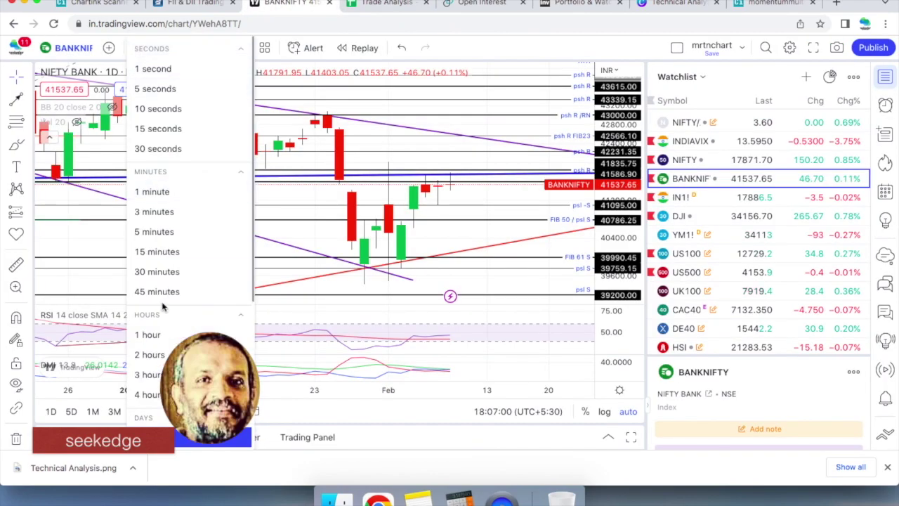
left_click(162, 252)
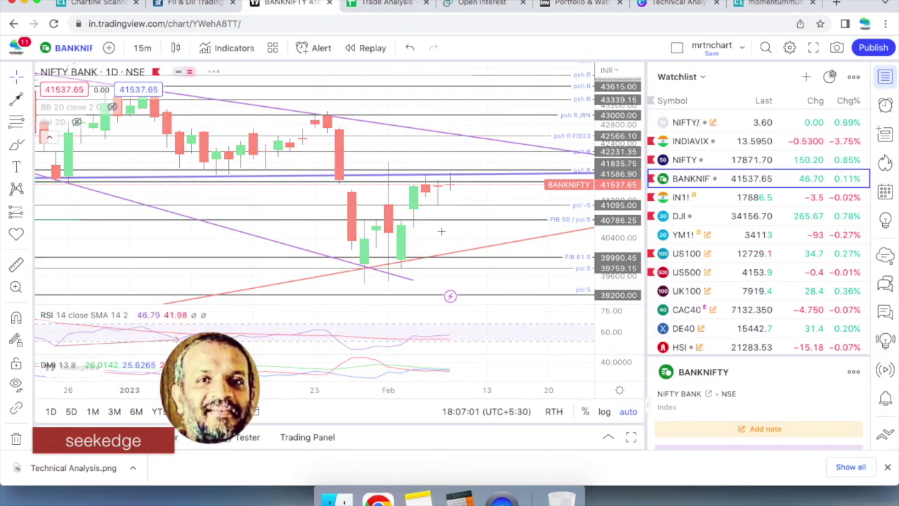
left_click(684, 160)
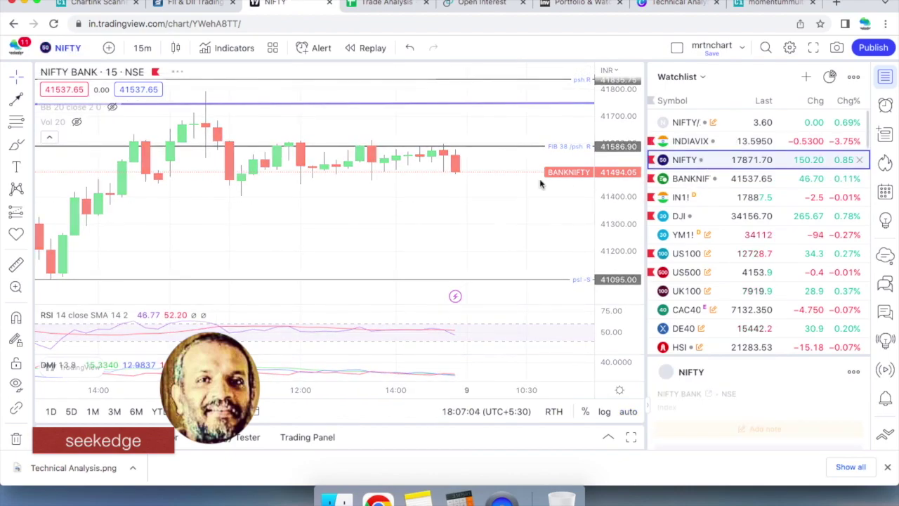
left_click_drag(311, 217, 348, 182)
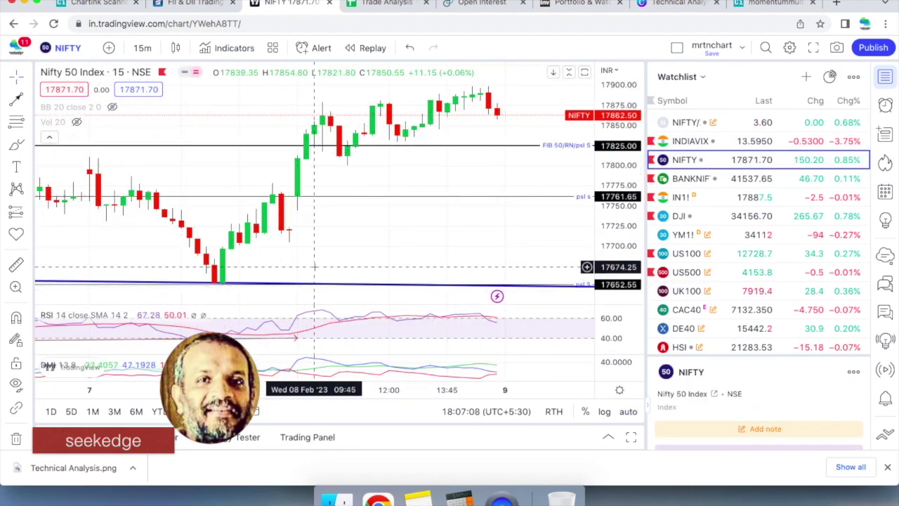
left_click(681, 179)
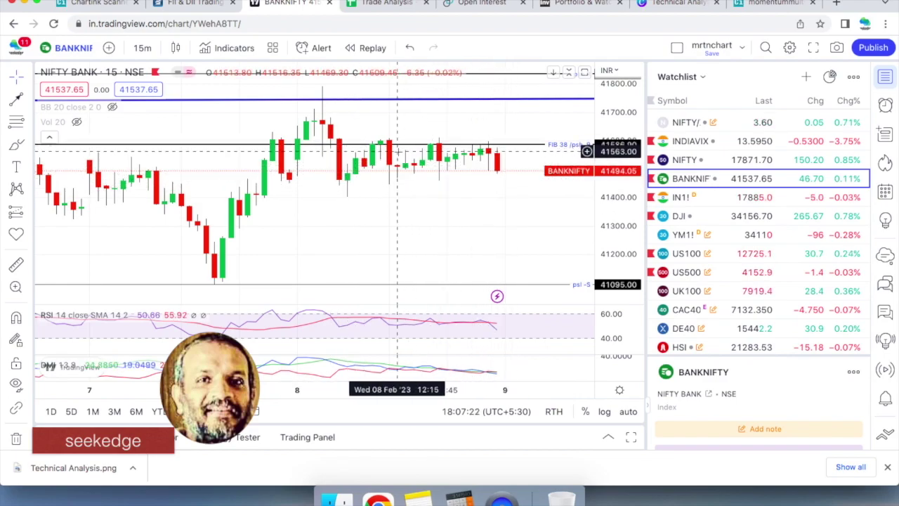
- Check the FII and DII activity figures, revisit the Bank Nifty chart, then go to Trade Analysis
left_click(191, 5)
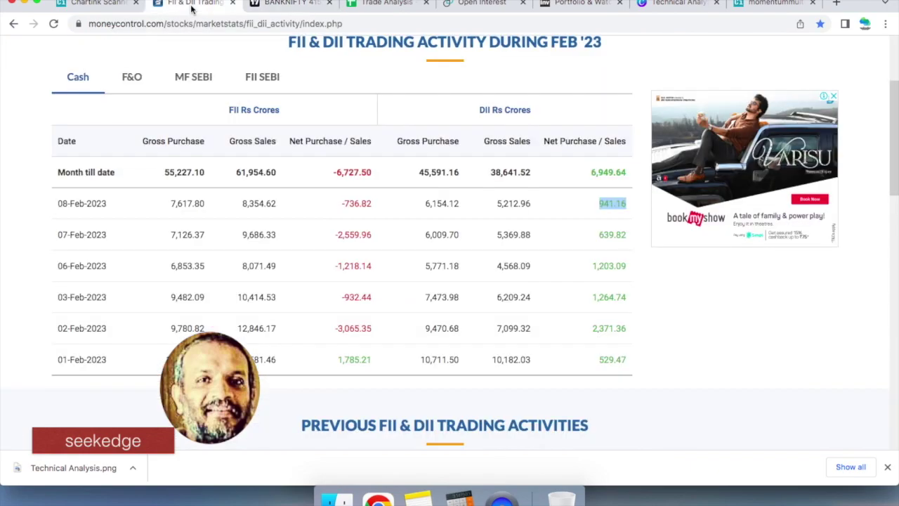
left_click(307, 5)
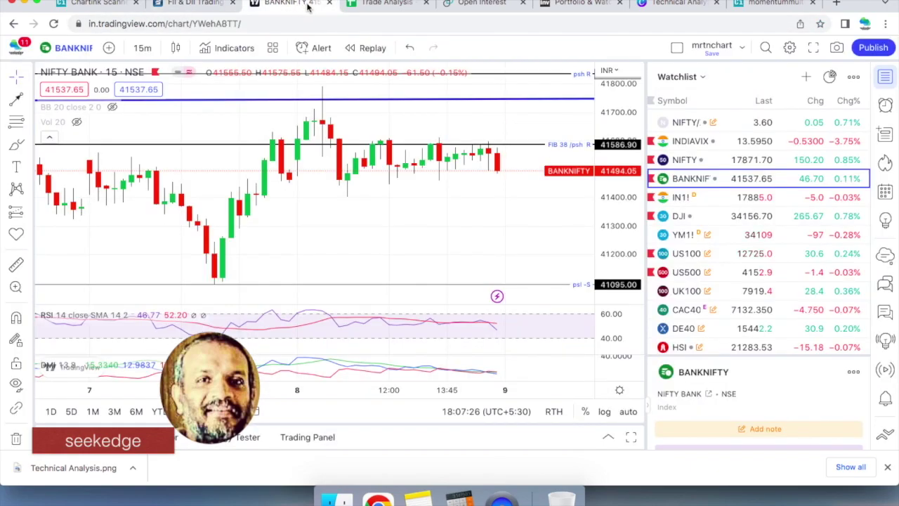
left_click(142, 47)
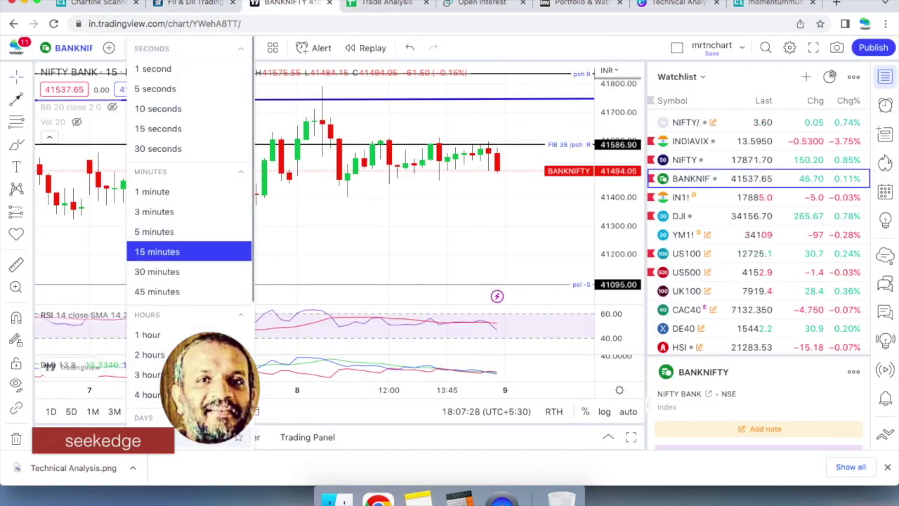
key("Escape")
left_click(371, 5)
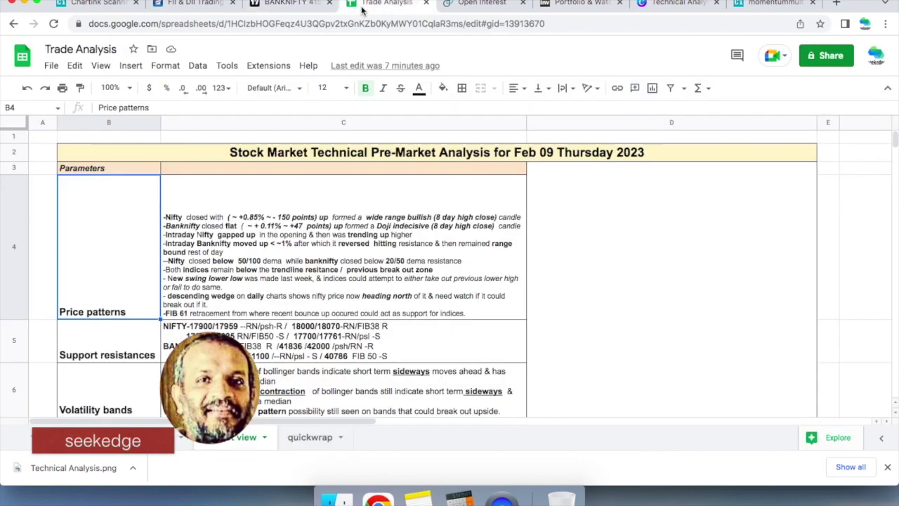
- Read the Feb 09 price-pattern notes in cell C4, then return to the Bank Nifty chart
left_click(270, 296)
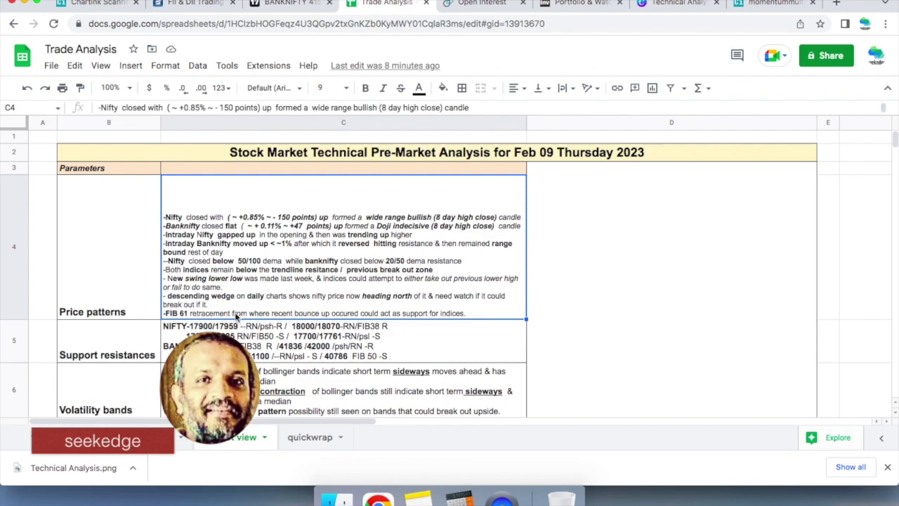
left_click(289, 5)
- Auto-scale and zoom the Bank Nifty daily chart, view Nifty 50, then go to Trade Analysis
scroll(477, 208, "down", 5)
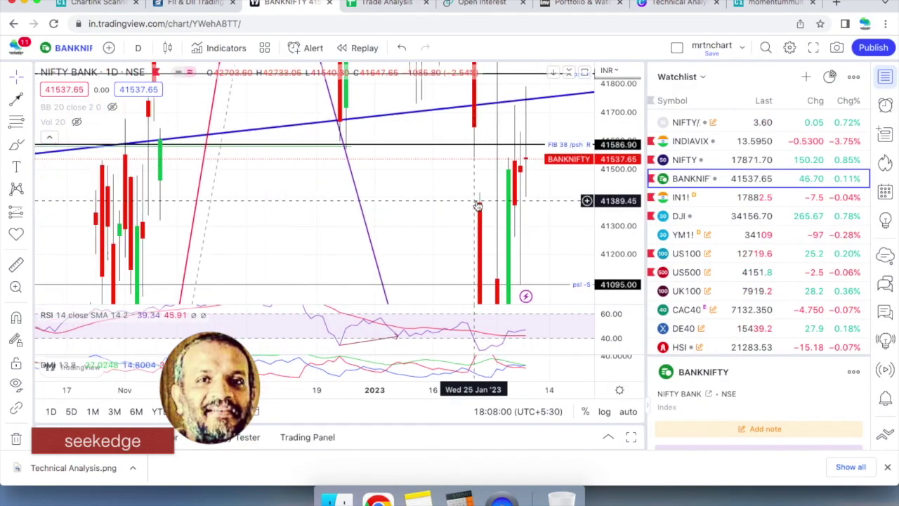
left_click(626, 412)
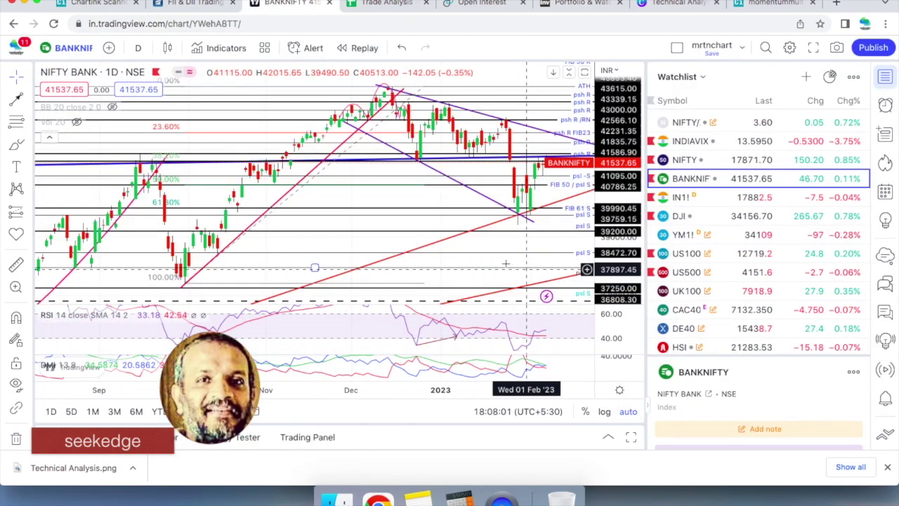
scroll(516, 281, "up", 4)
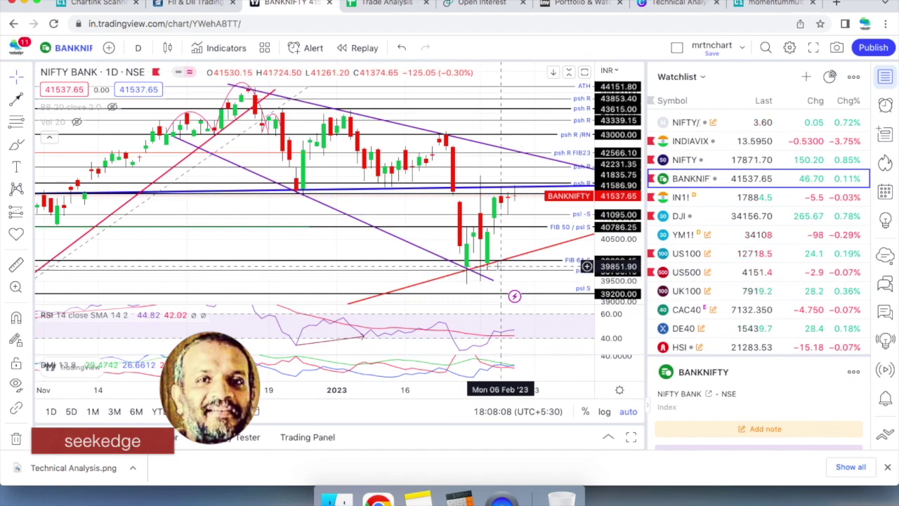
scroll(501, 266, "down", 3)
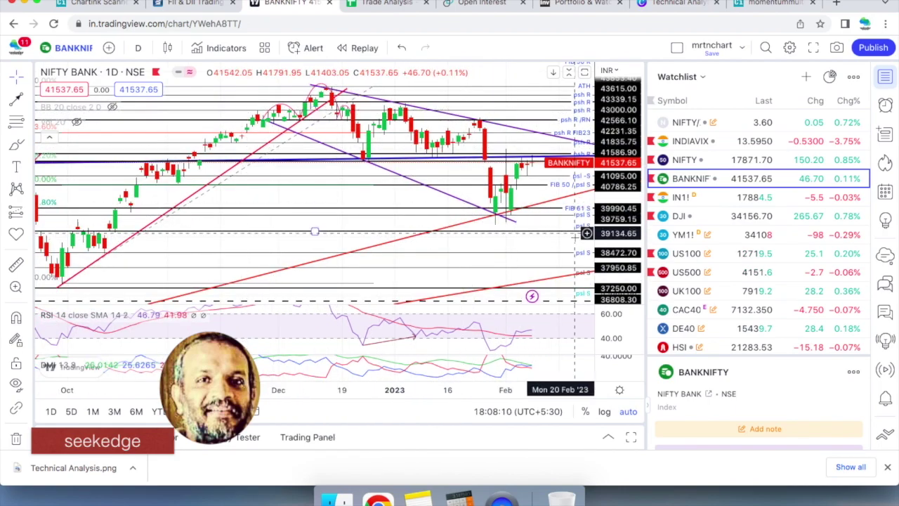
scroll(518, 232, "up", 3)
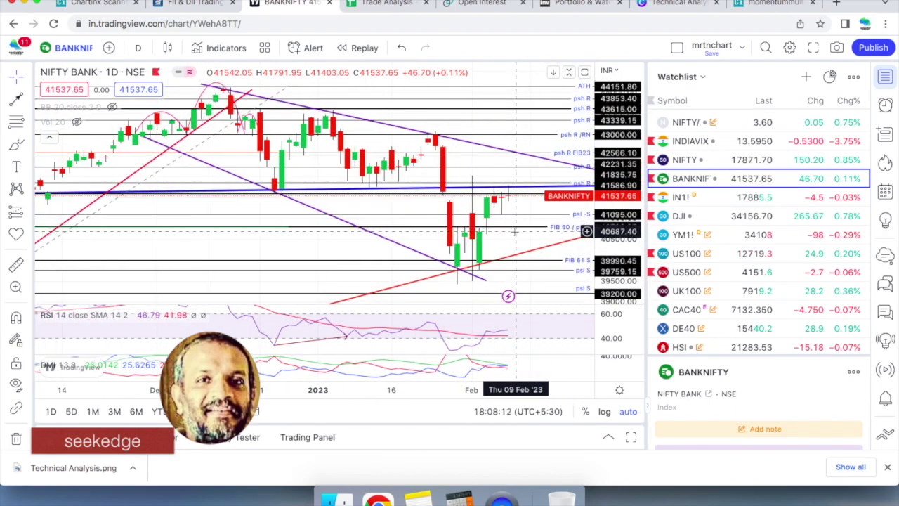
left_click(687, 159)
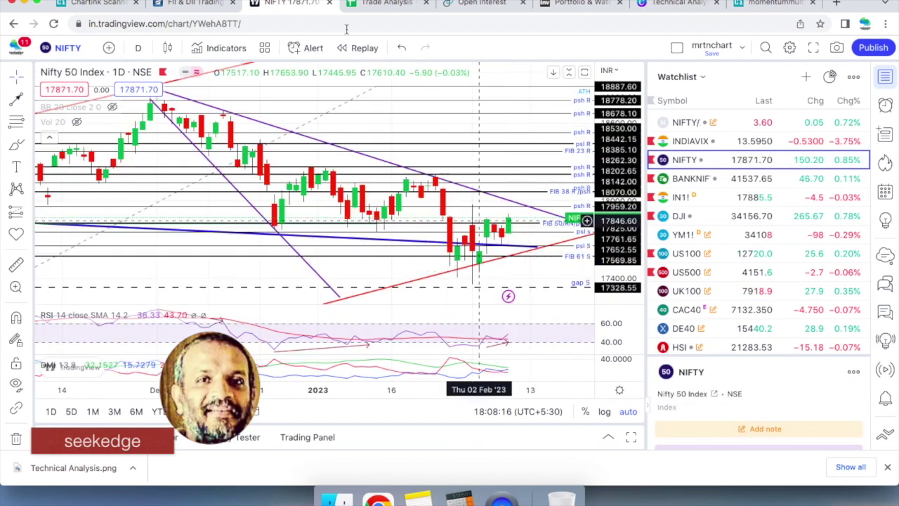
left_click(383, 4)
- Select the Price patterns and Support resistances labels, return to row 1, then view the Nifty levels
left_click(104, 316)
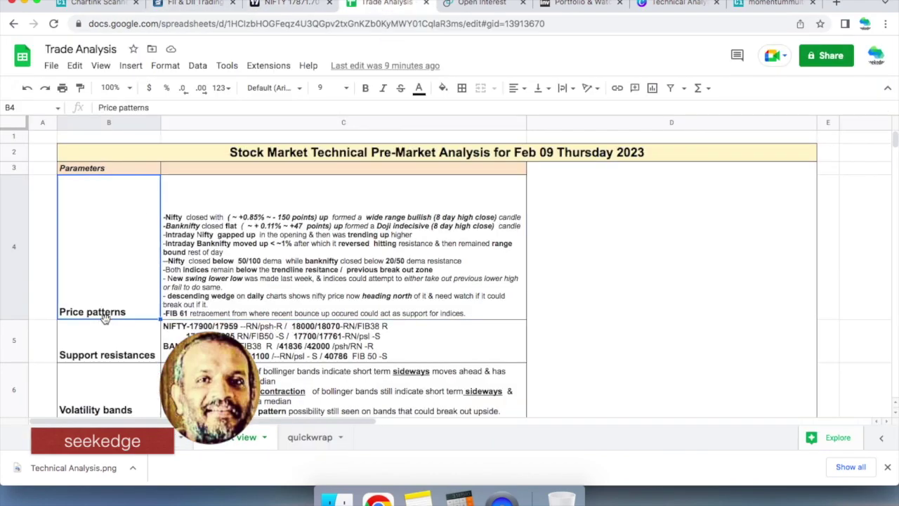
left_click(137, 351)
scroll(144, 344, "down", 5)
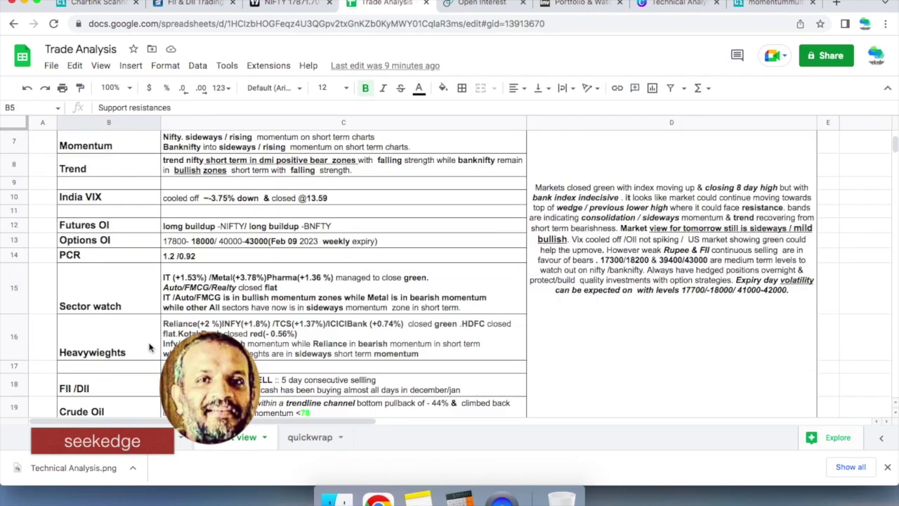
scroll(151, 345, "up", 2)
scroll(159, 253, "up", 3)
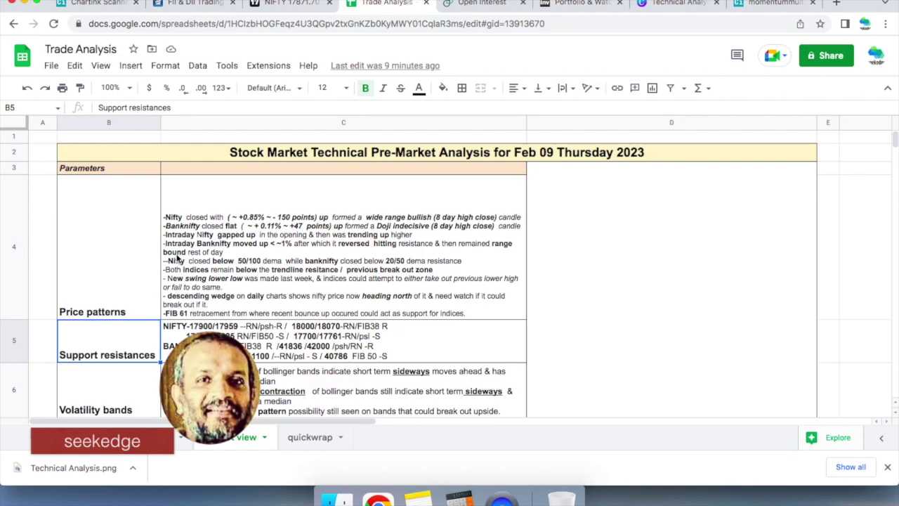
key("Right")
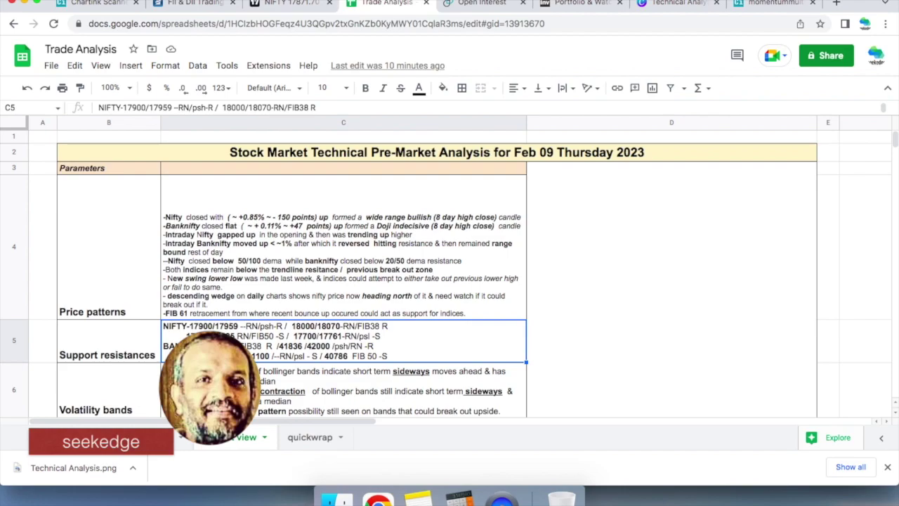
left_click(276, 379)
left_click(280, 338)
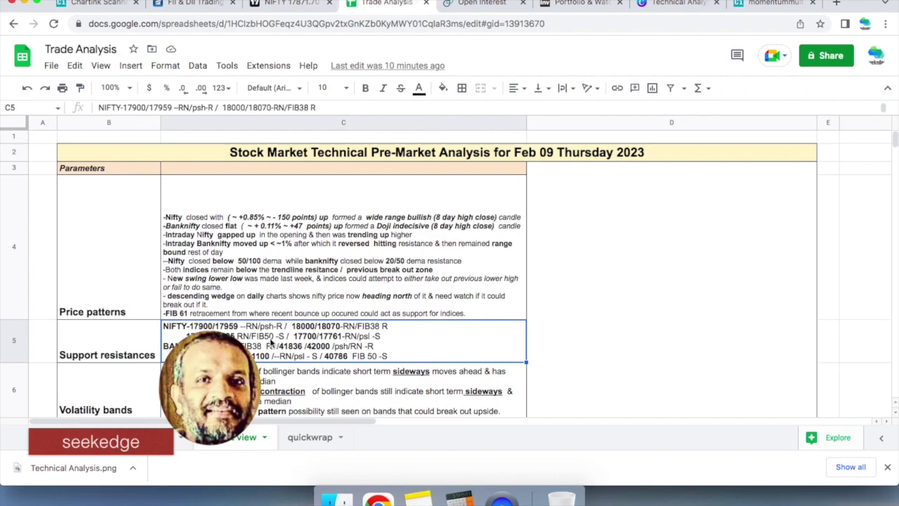
scroll(275, 341, "down", 1)
left_click(163, 344)
left_click(136, 295)
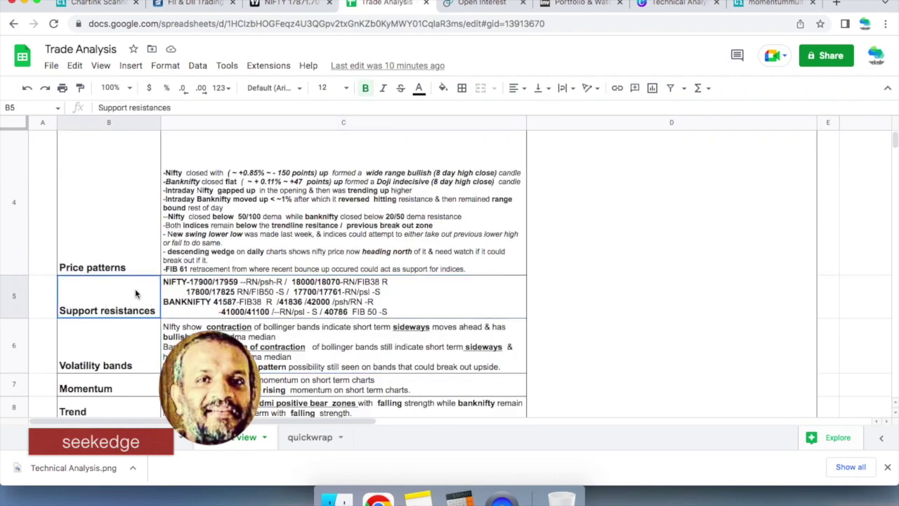
left_click(333, 293, "shift")
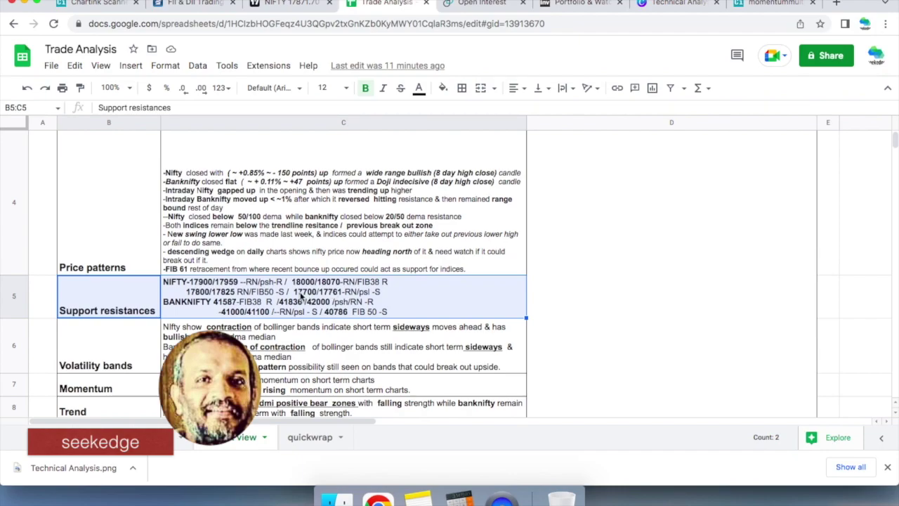
- Unhide the BB 20 Bollinger Bands on Nifty, zoom in, compare Bank Nifty, then open Trade Analysis
left_click(285, 4)
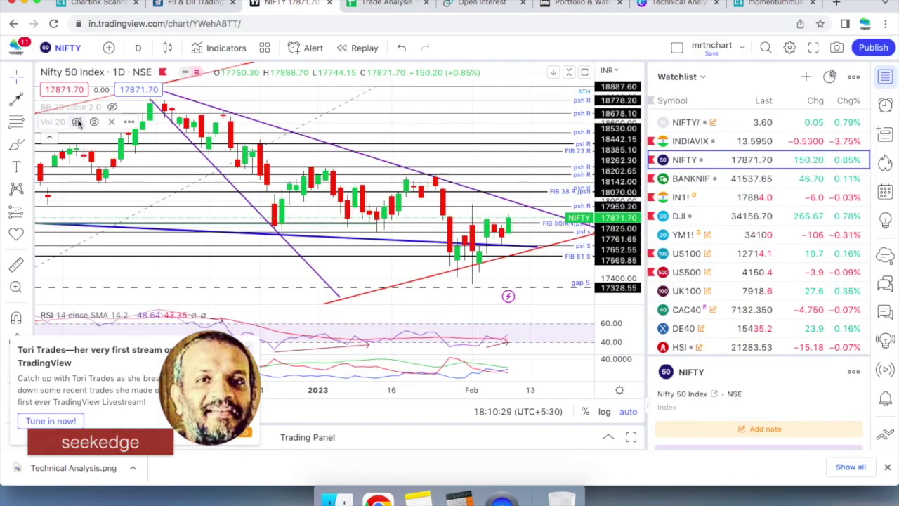
left_click(111, 108)
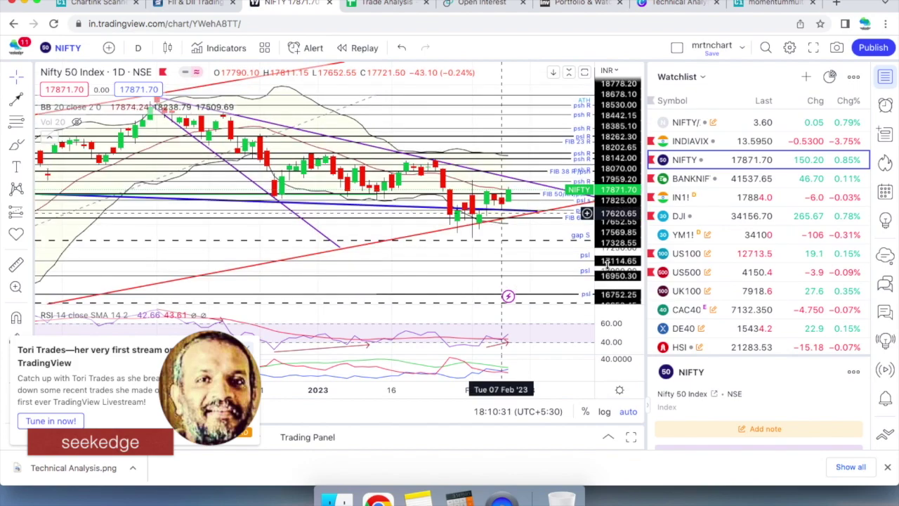
scroll(482, 269, "up", 3)
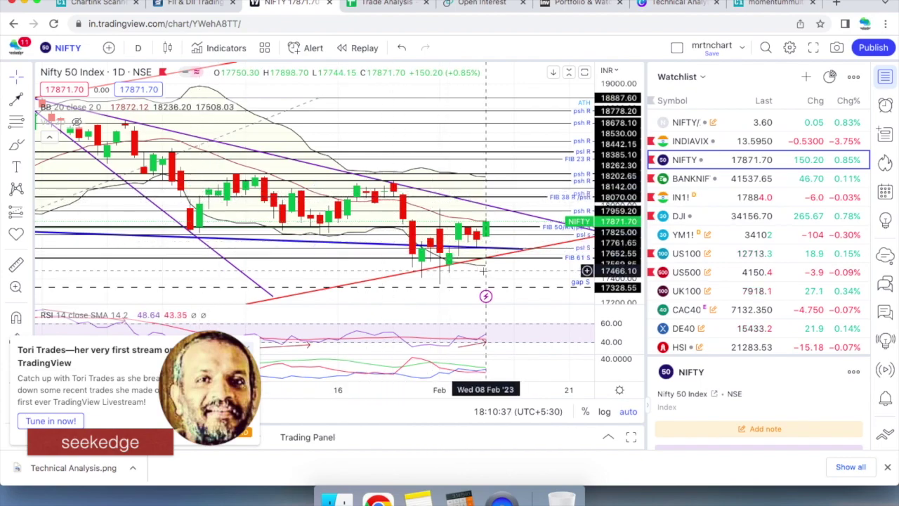
scroll(477, 269, "up", 2)
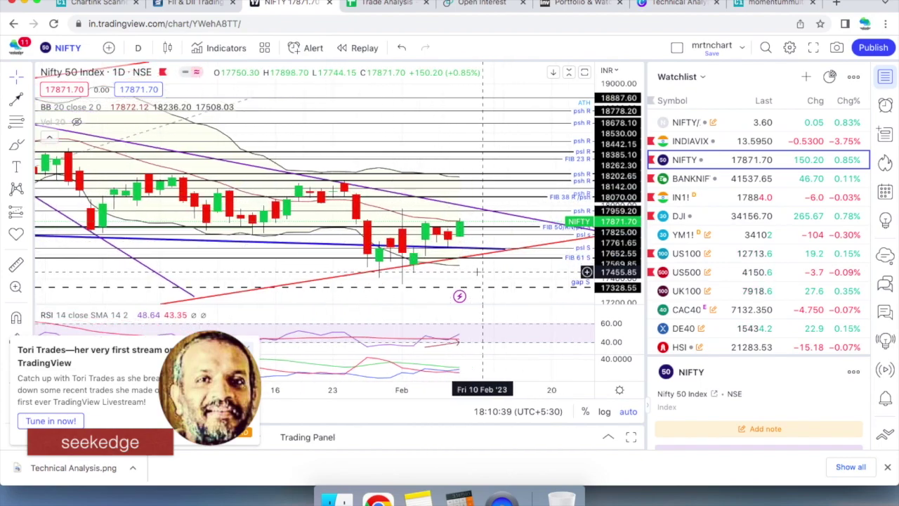
left_click(693, 181)
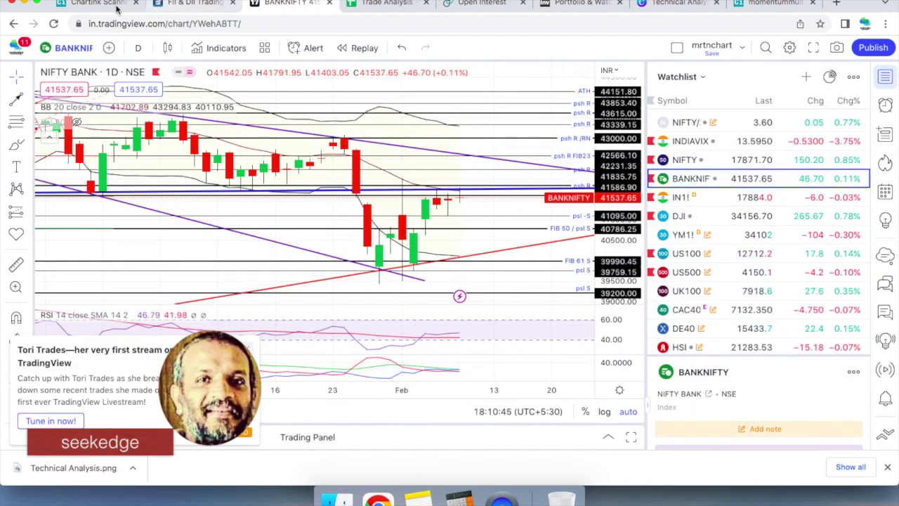
left_click(366, 4)
- Read the India VIX, Trend and Momentum notes in C10, C8 and C7, then return to Bank Nifty
scroll(345, 281, "down", 3)
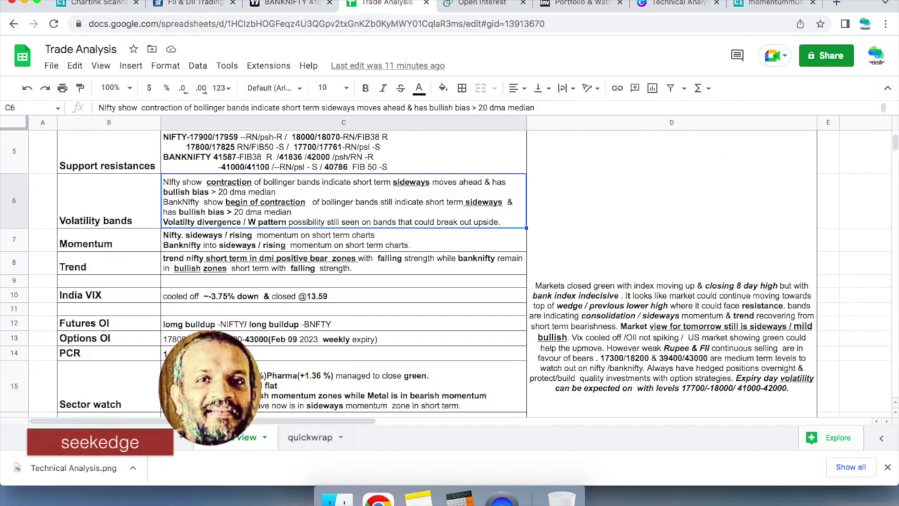
left_click(292, 5)
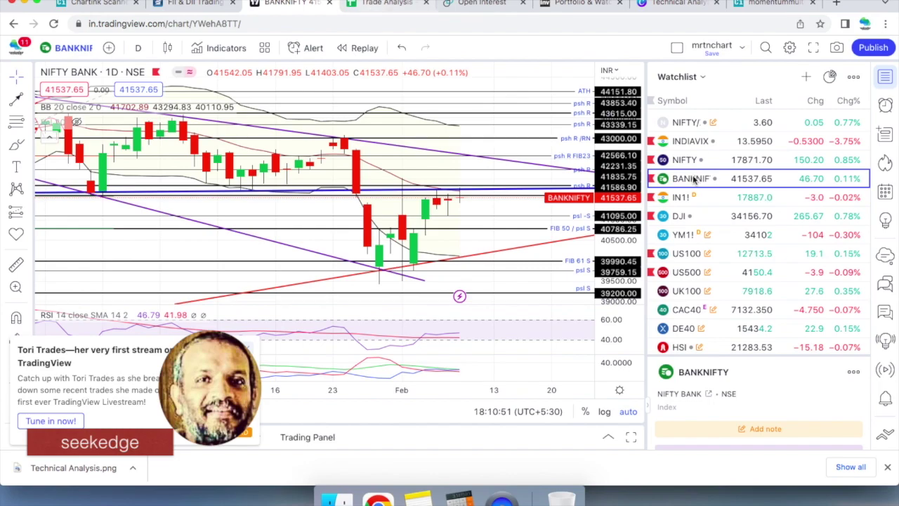
left_click(372, 6)
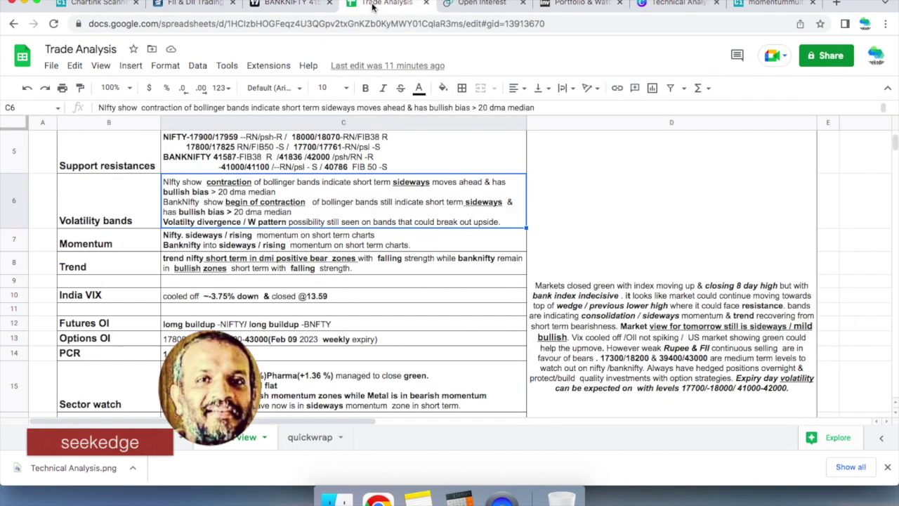
left_click(239, 297)
double_click(240, 271)
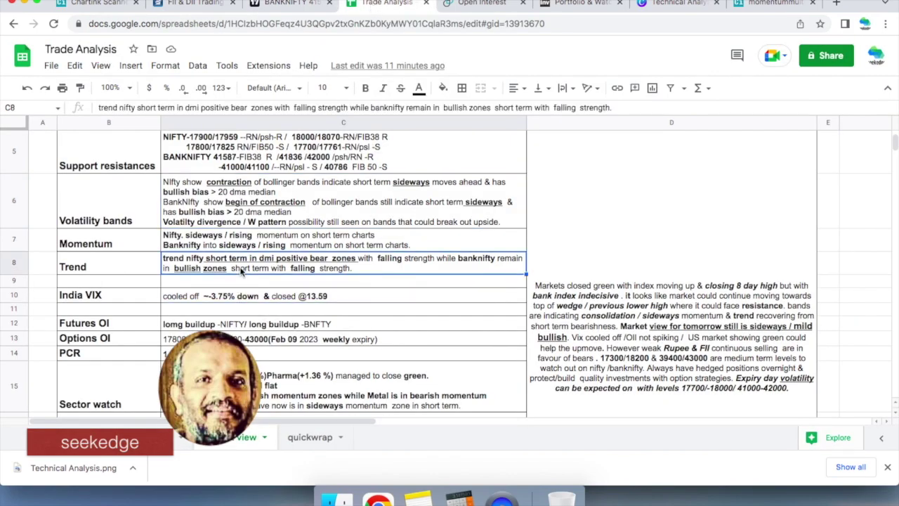
left_click(236, 243)
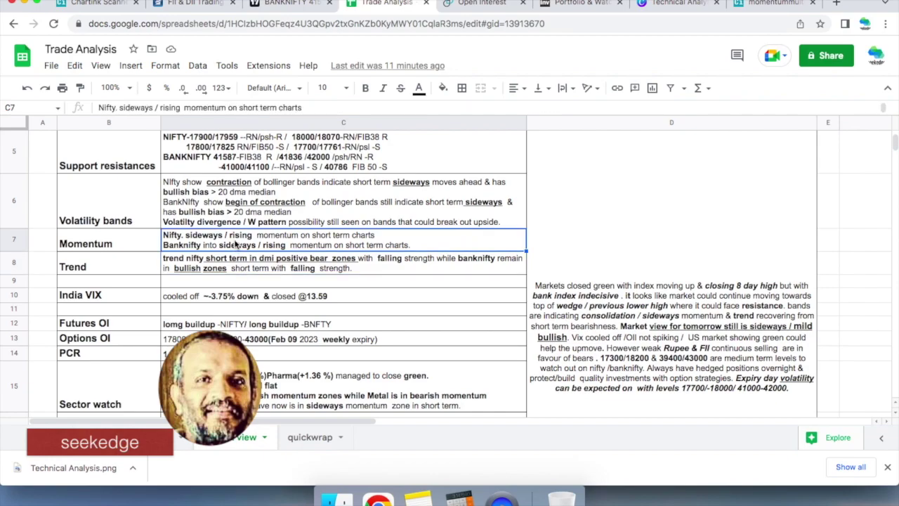
key("Down")
left_click(289, 5)
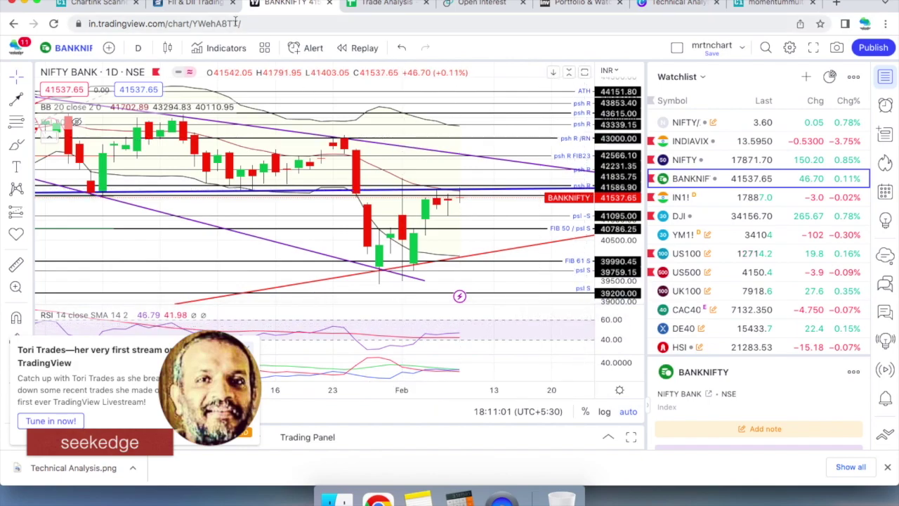
- Check the maximized DMI pane for Bank Nifty and then Nifty, then switch to the Trade Analysis sheet
left_click(584, 367)
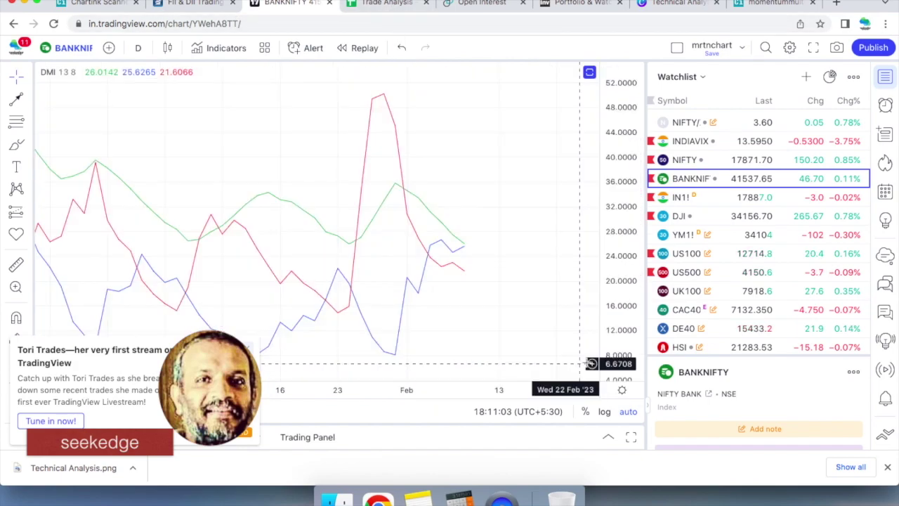
left_click(701, 163)
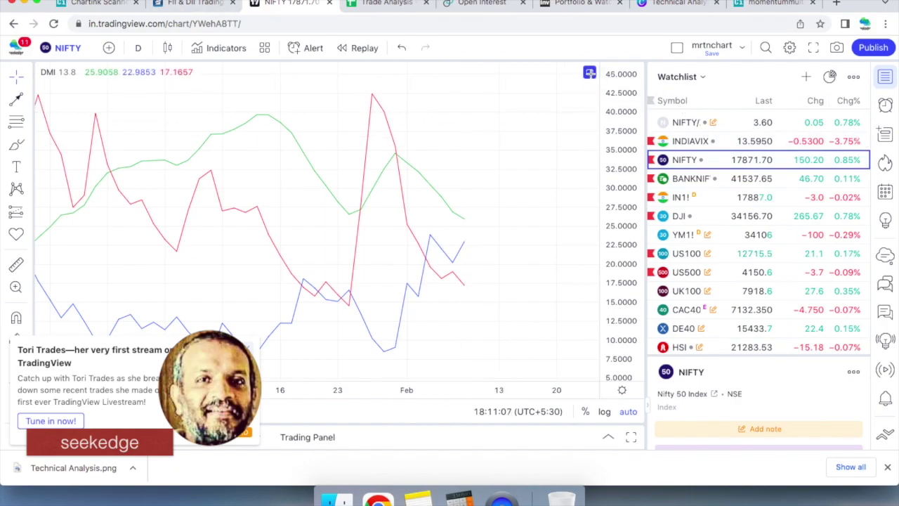
left_click(590, 76)
left_click(366, 5)
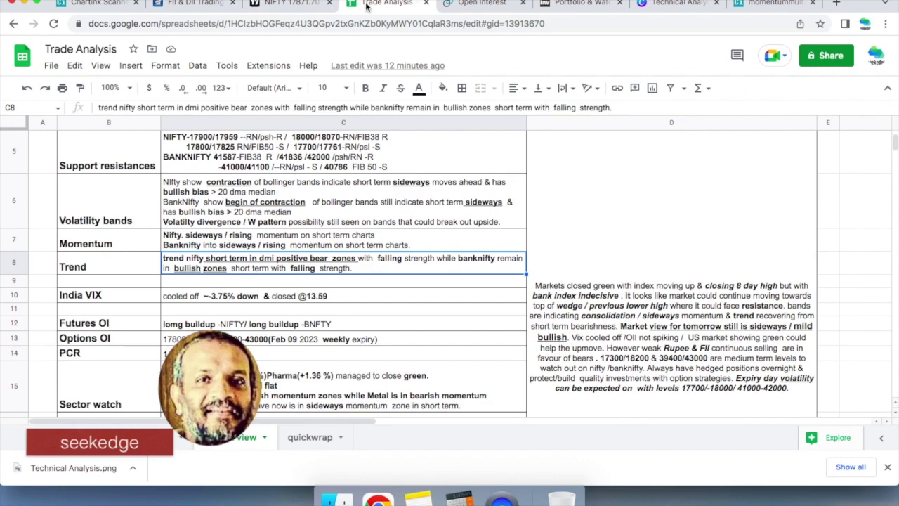
left_click(305, 306)
left_click(305, 299)
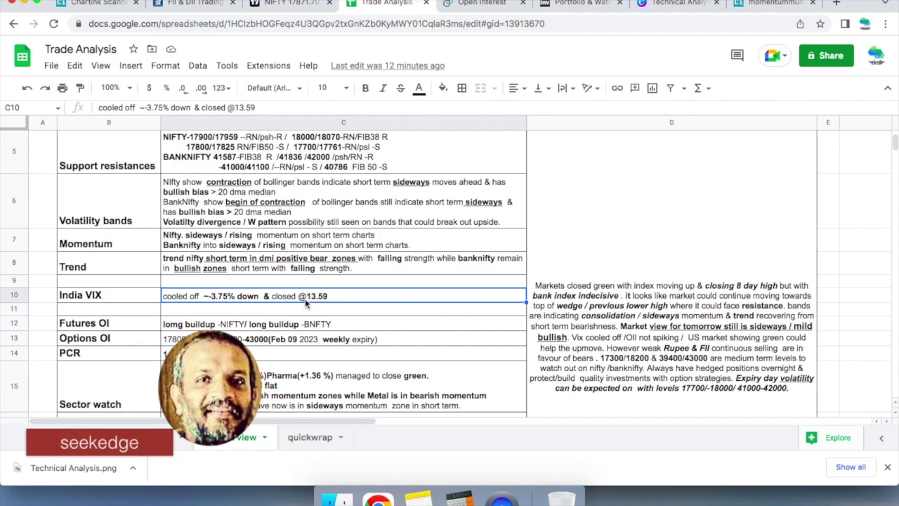
left_click(284, 341)
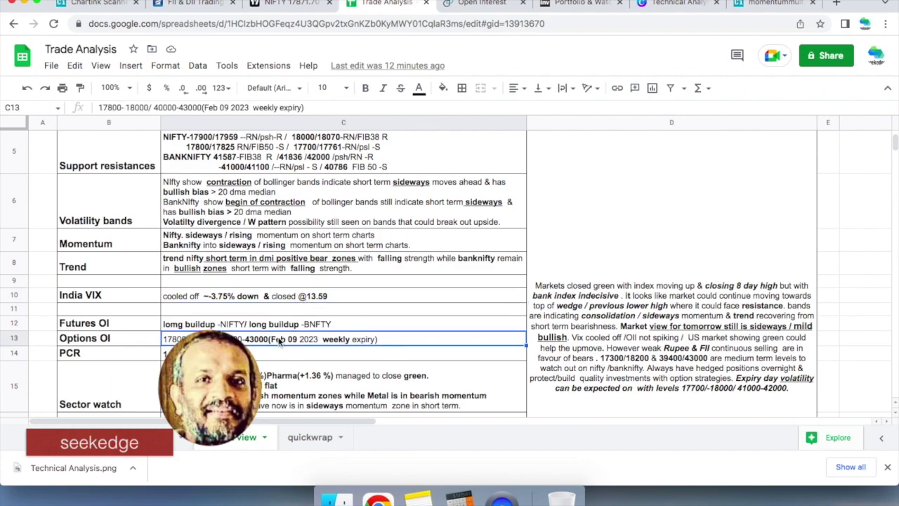
left_click(271, 330)
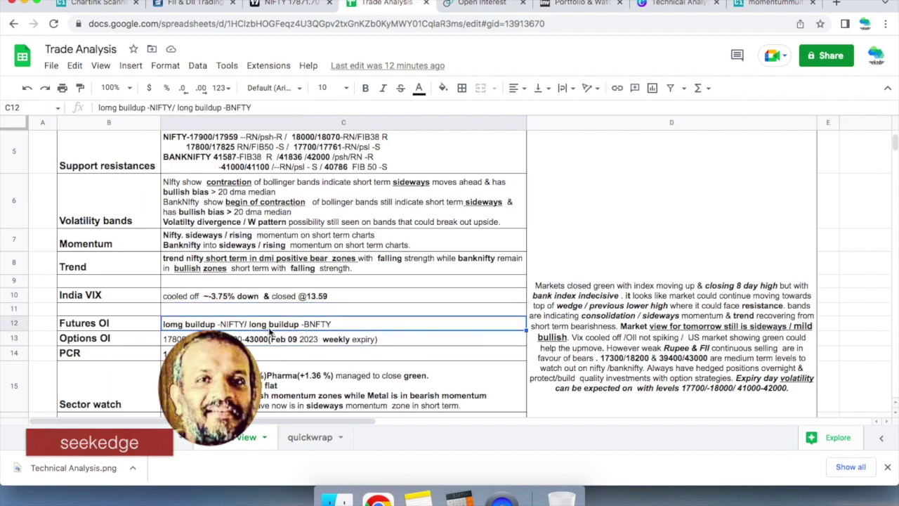
key("Down")
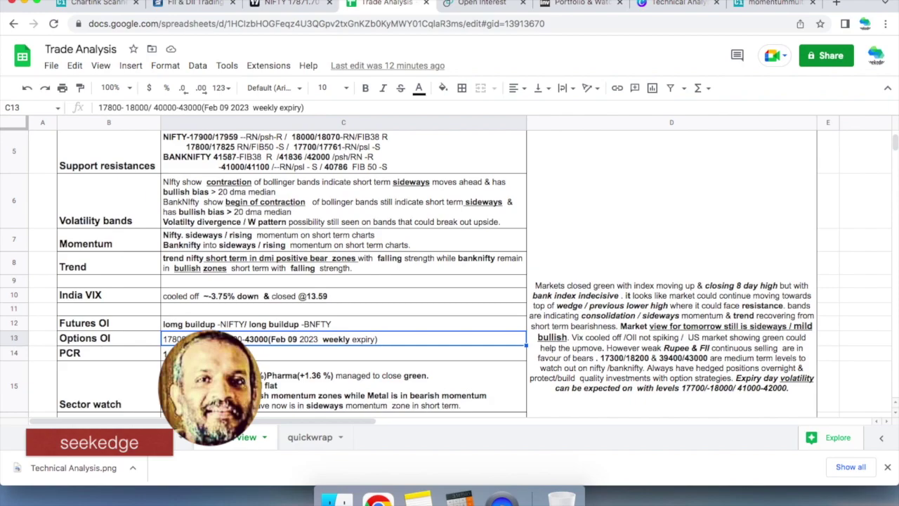
left_click(271, 324)
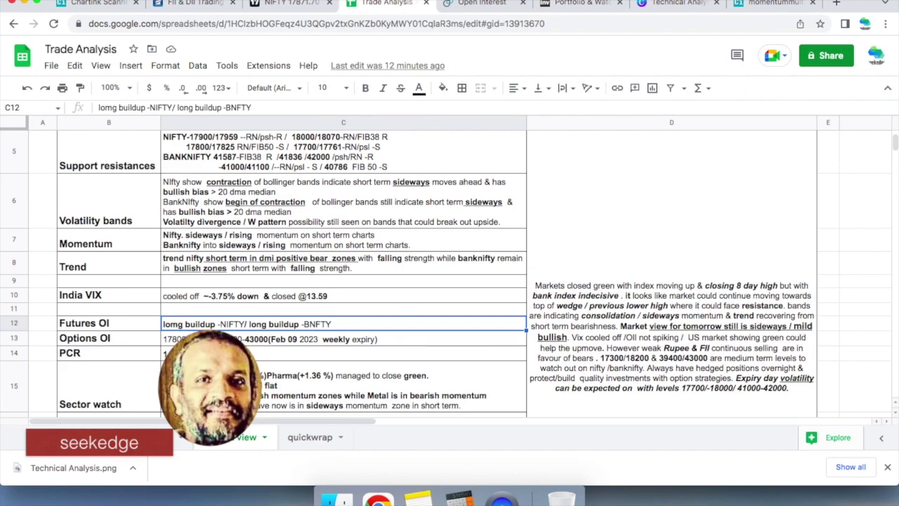
double_click(177, 323)
- Correct 'lomg' to 'long' so the Futures OI entry reads 'long buildup -NIFTY'
key("BackSpace")
type("n")
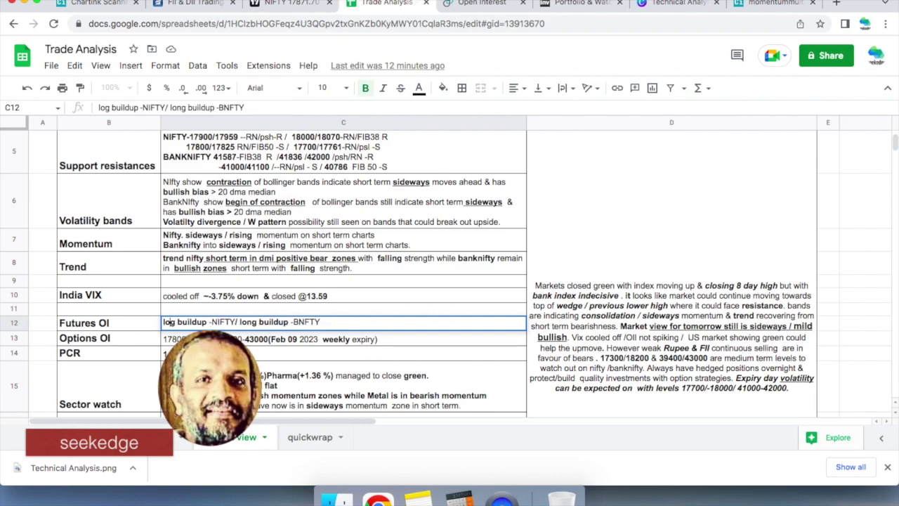
key("Return")
key("Down")
key("Down")
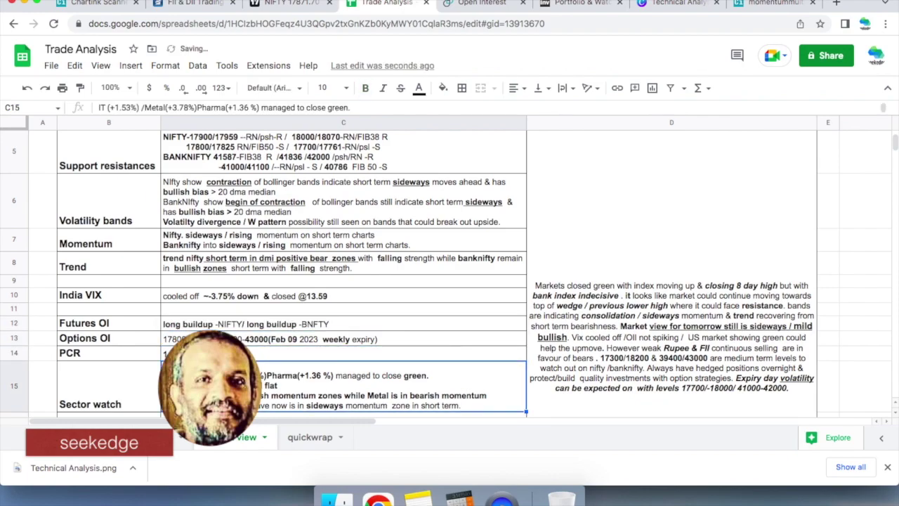
key("Up")
key("Up")
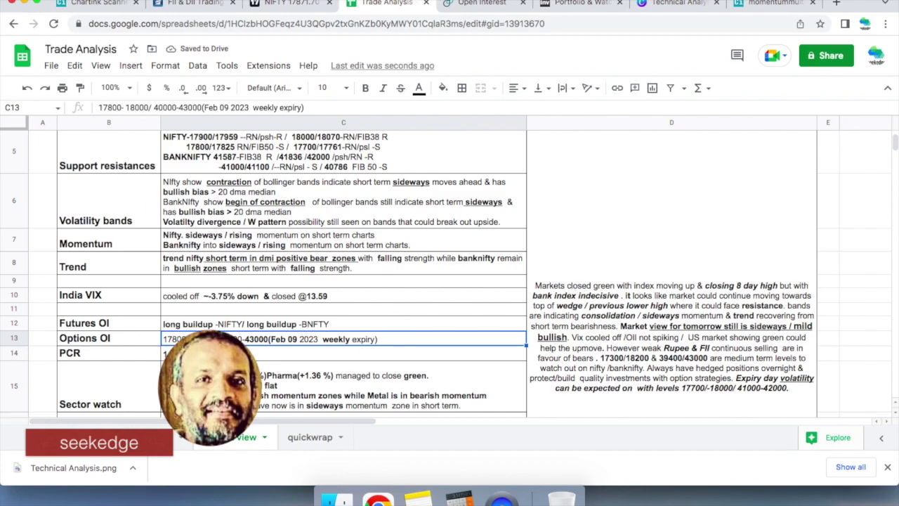
key("Up")
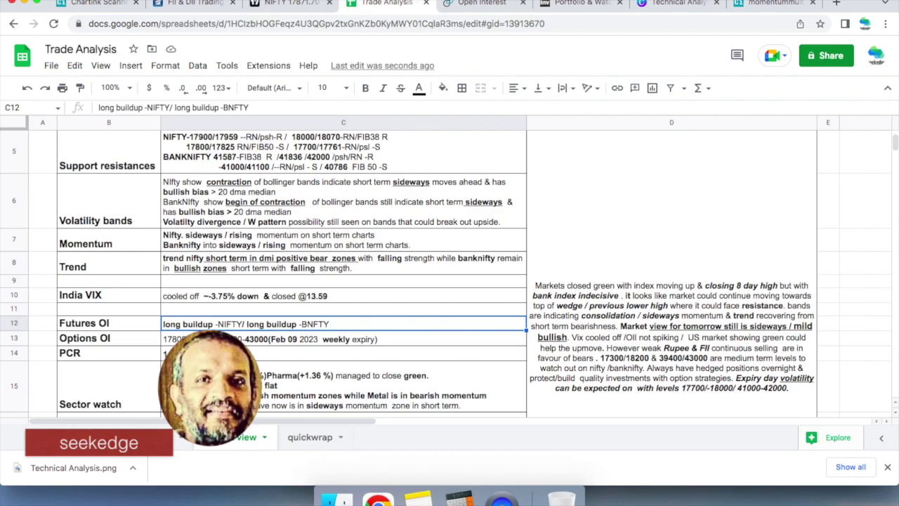
- Review the Futures OI, Options OI and PCR (1.2 /0.92) rows together with their entries
left_click(108, 323)
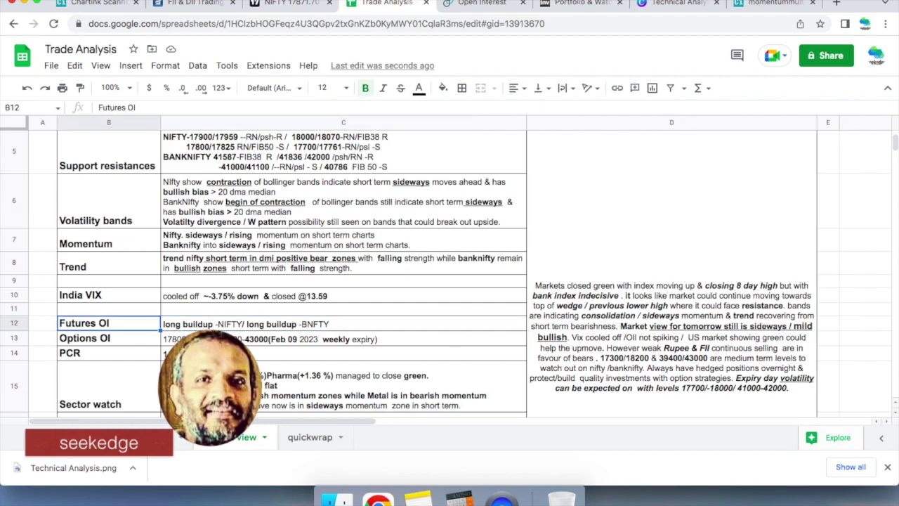
left_click(109, 338)
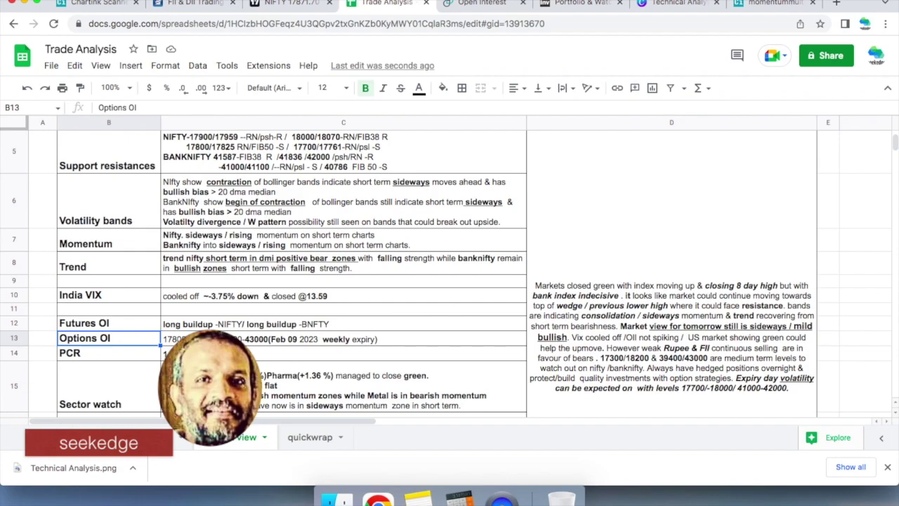
left_click(109, 352)
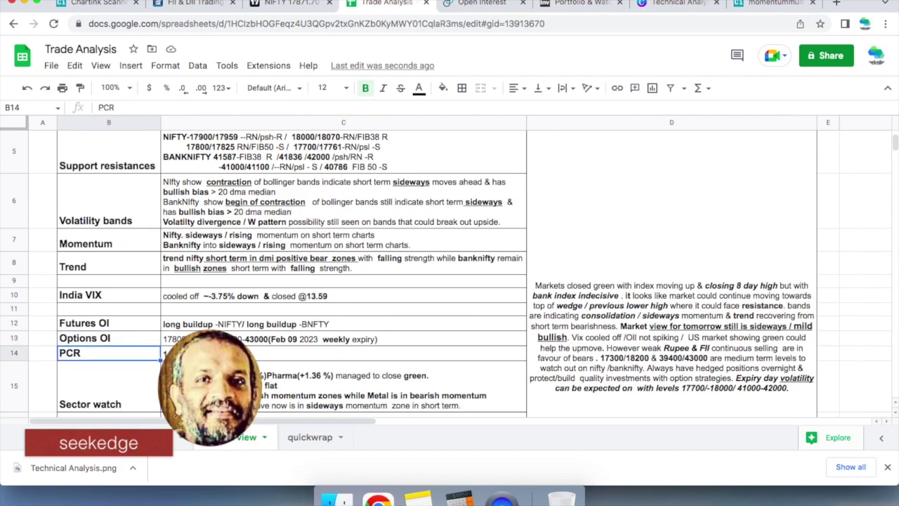
left_click(421, 352)
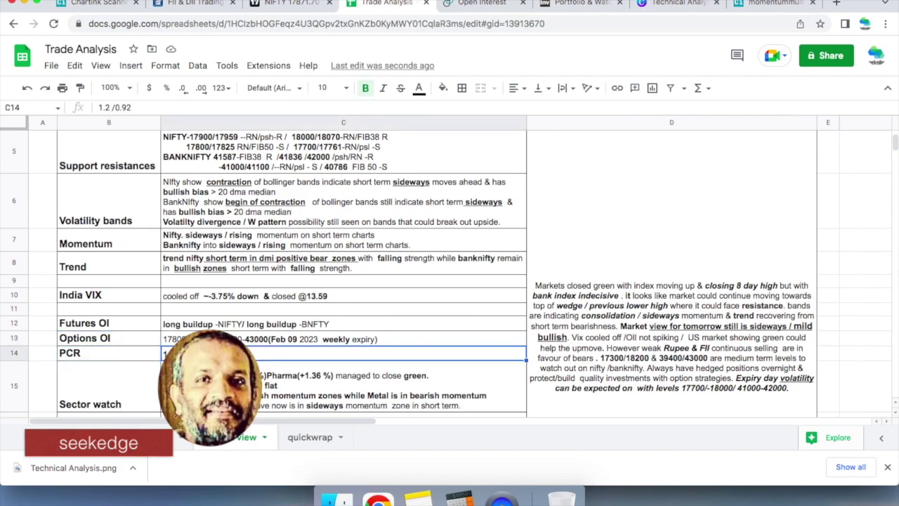
key("Left")
key("Left")
left_click(109, 353)
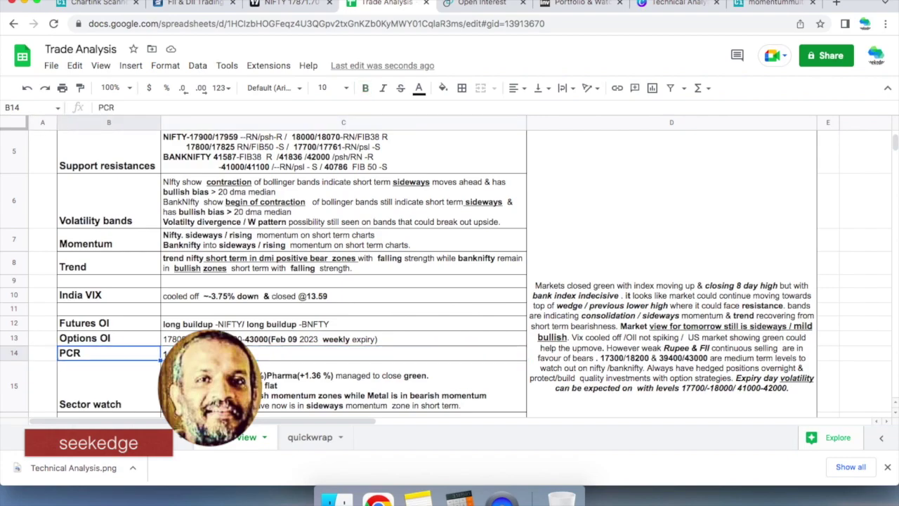
left_click(109, 323)
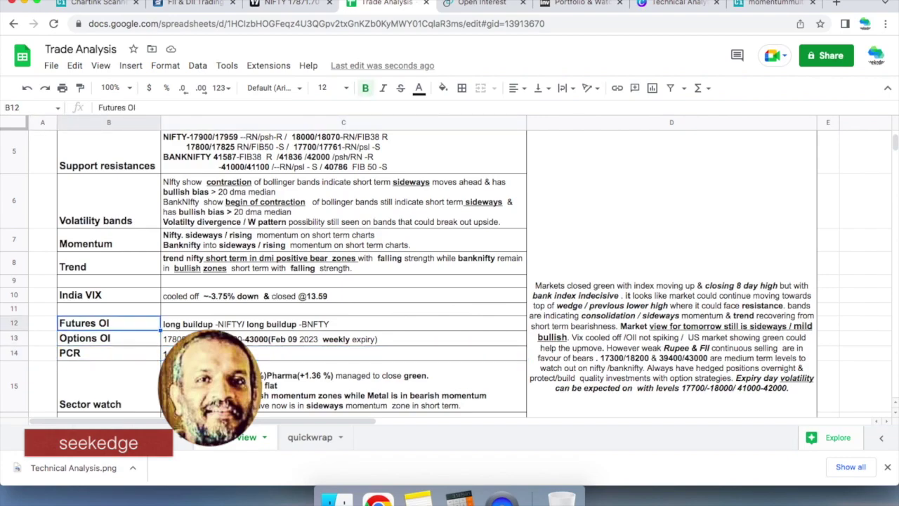
key("shift+Down")
key("shift+Down")
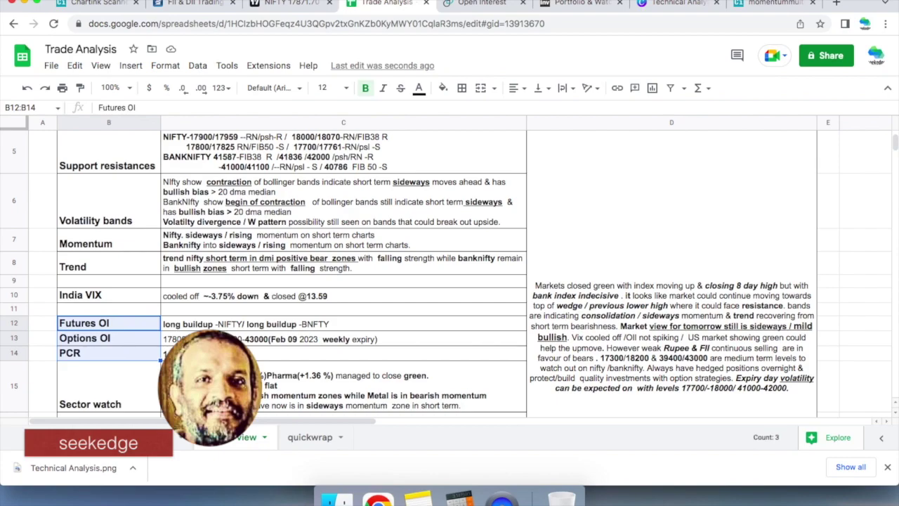
key("shift+Right")
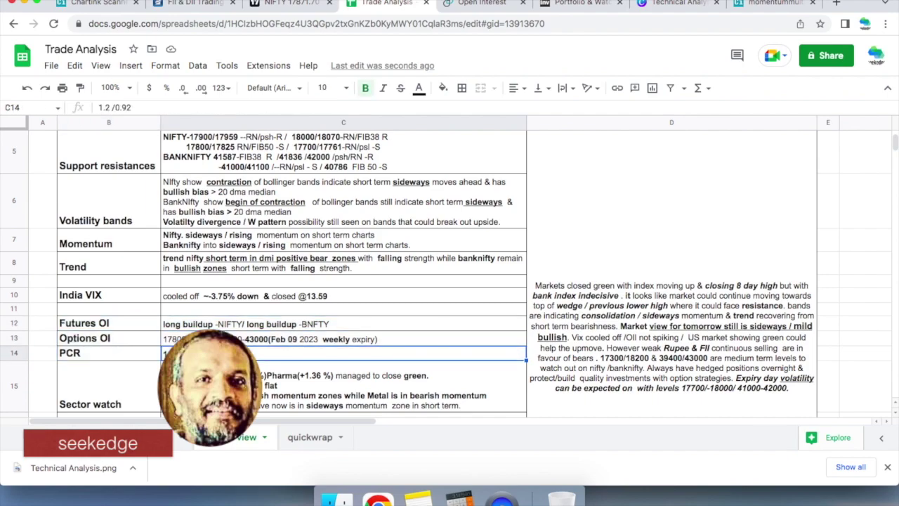
- Clear the selection and step through the row labels to the Sector watch entry
left_click(42, 353)
key("Right")
key("Up")
key("Up")
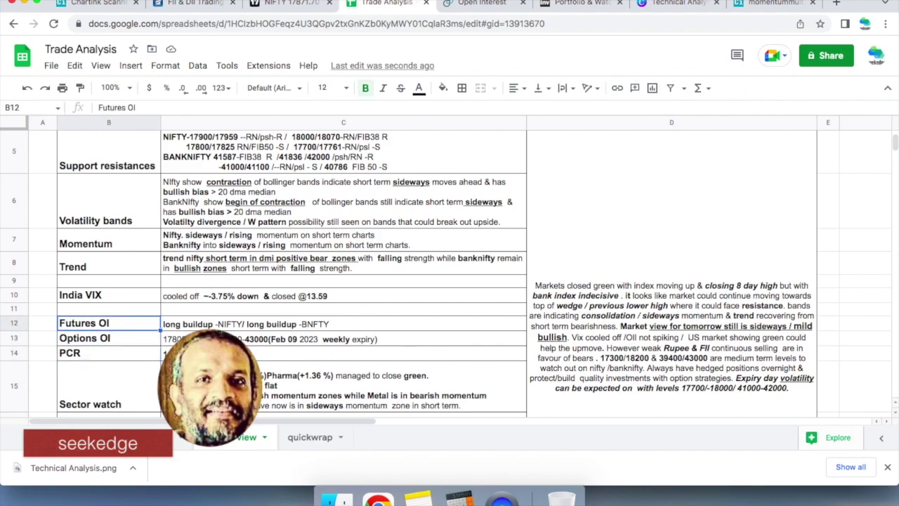
key("Down")
key("Down")
key("Down")
key("Down")
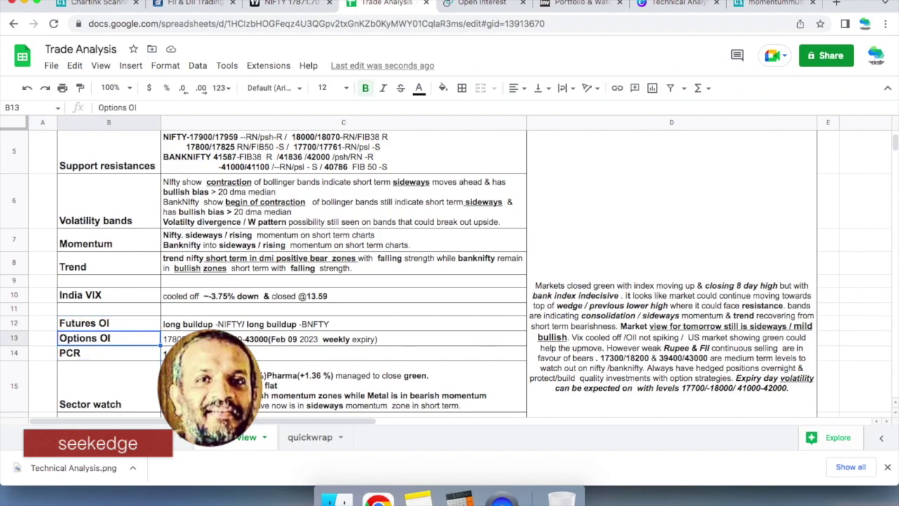
key("Up")
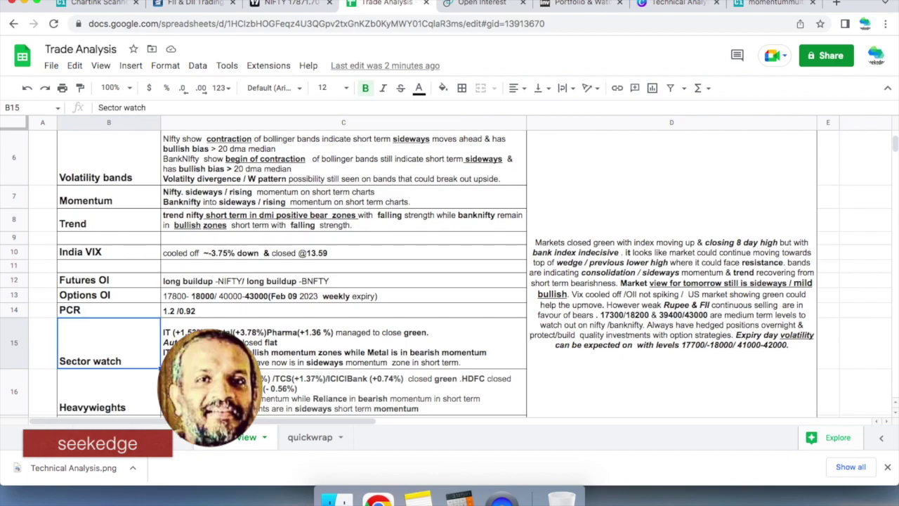
left_click(344, 343)
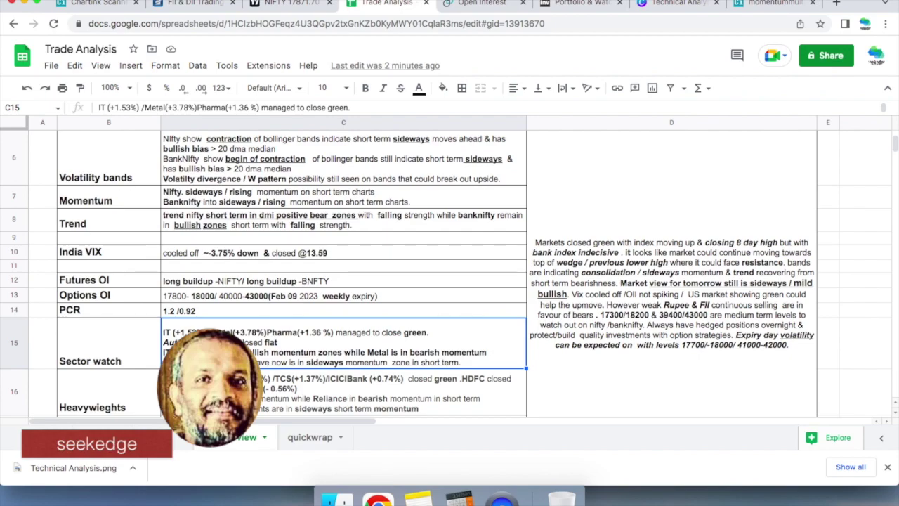
left_click(109, 343)
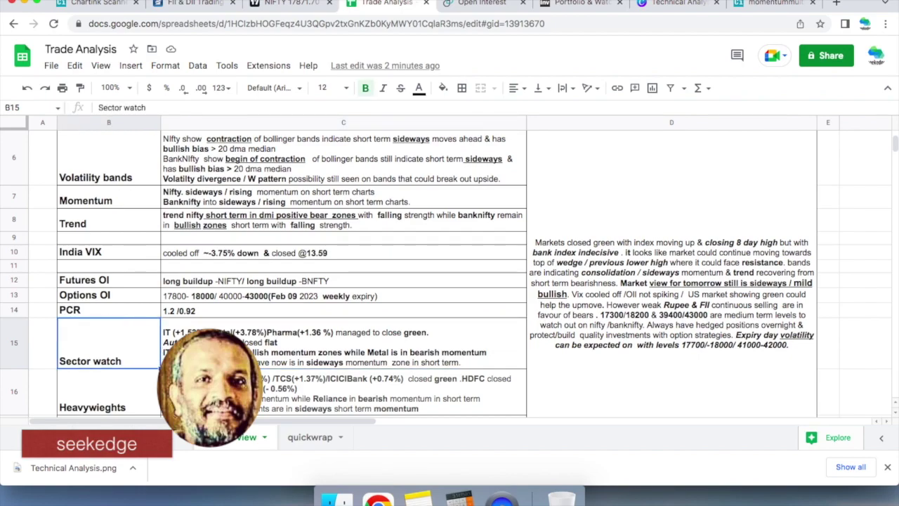
left_click(343, 343)
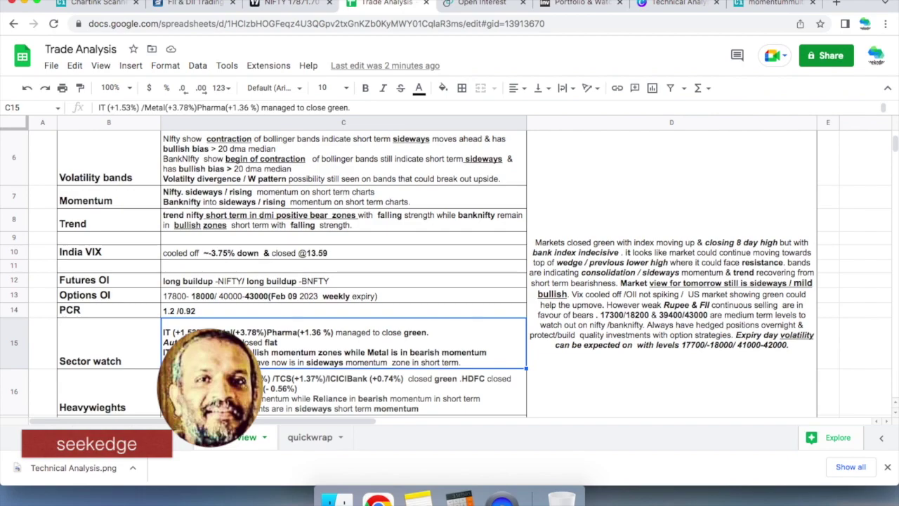
left_click(394, 391)
key("Down")
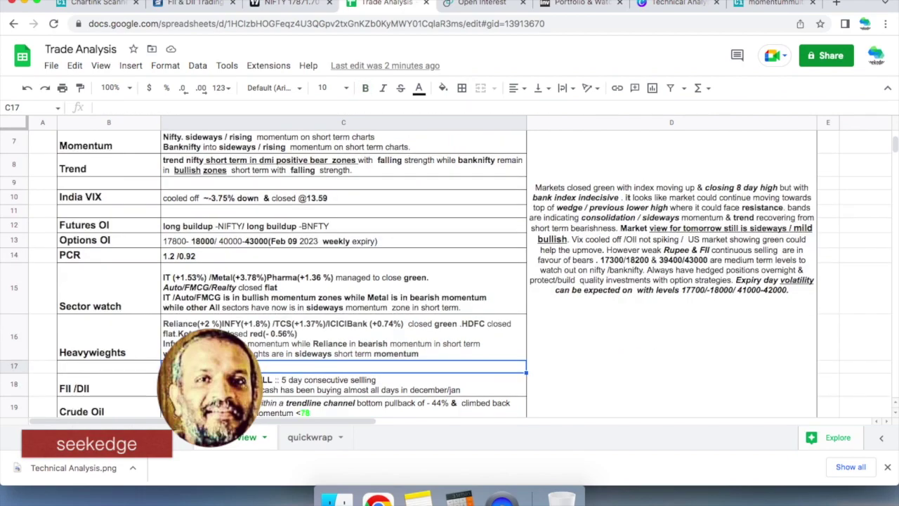
left_click(344, 337)
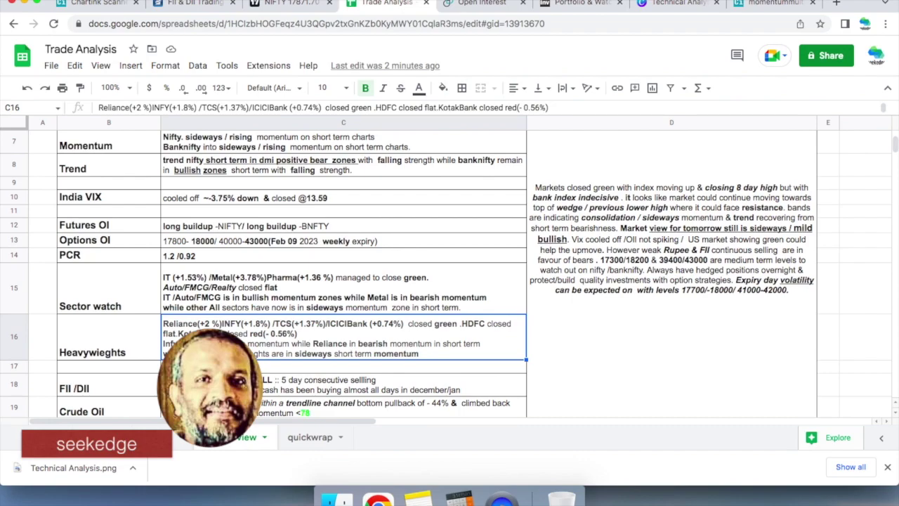
left_click(108, 337)
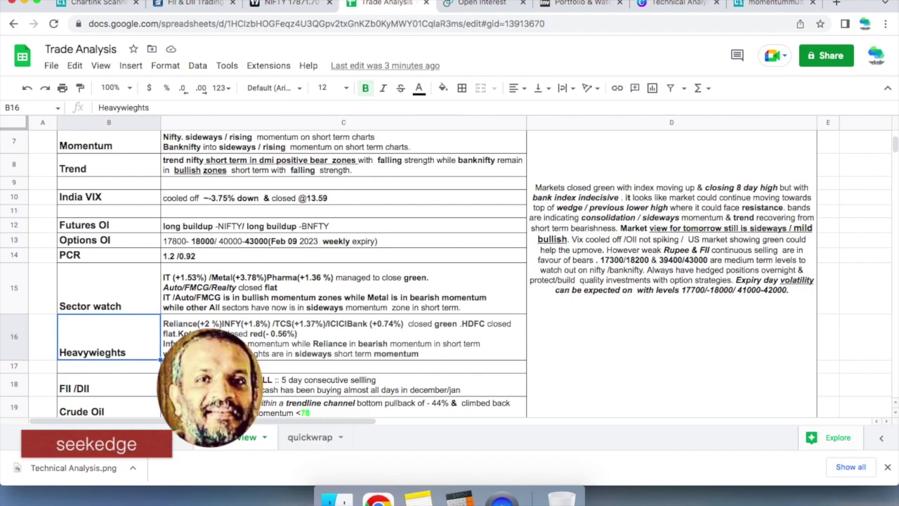
left_click(421, 337)
left_click(109, 337)
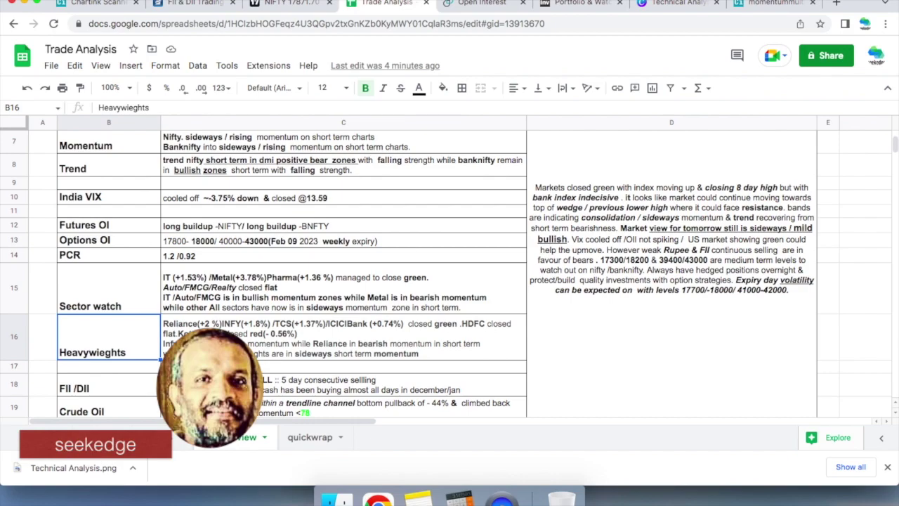
left_click(422, 336)
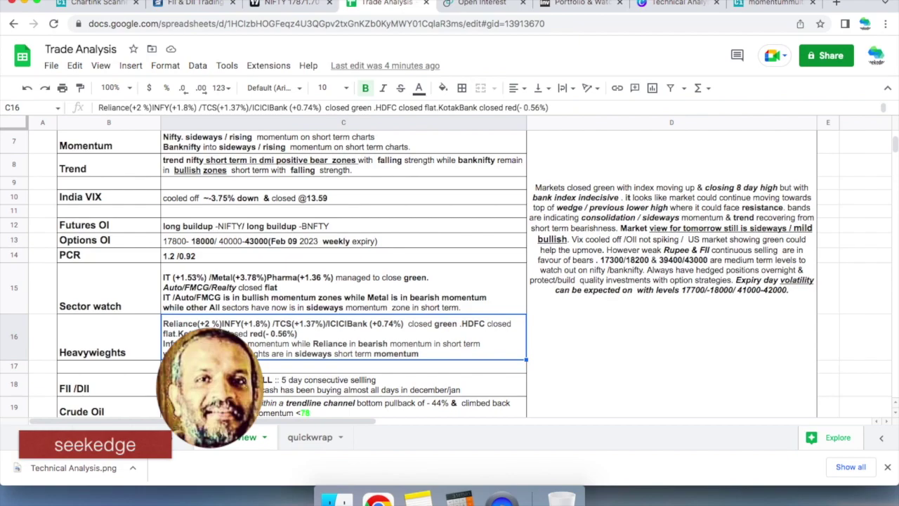
left_click(393, 384)
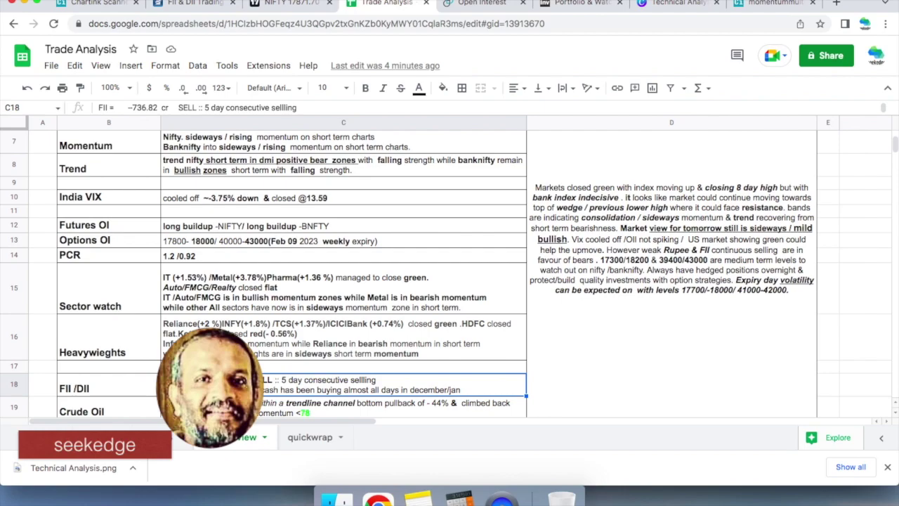
left_click(344, 407)
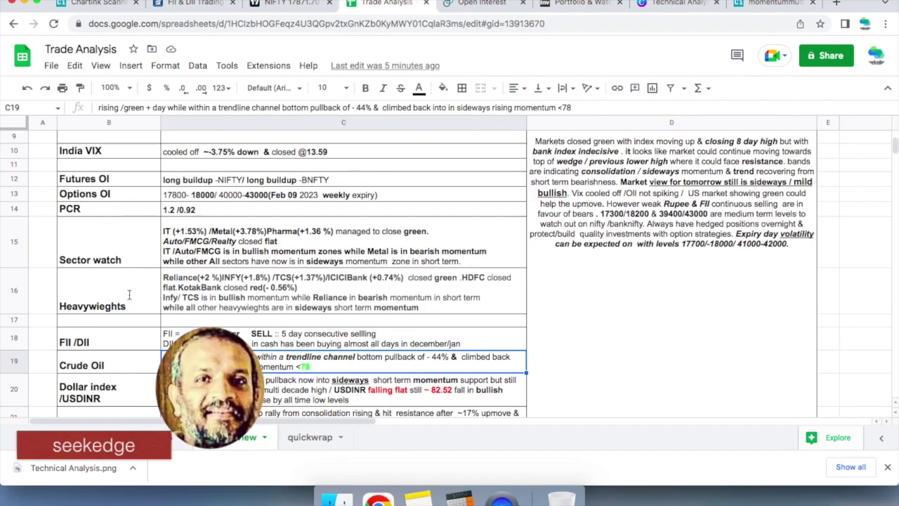
scroll(450, 274, "down", 2)
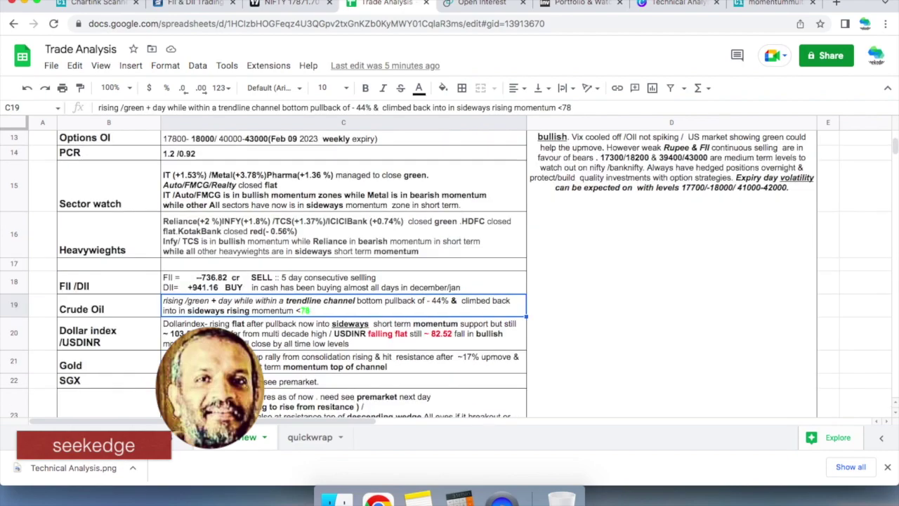
left_click(422, 361)
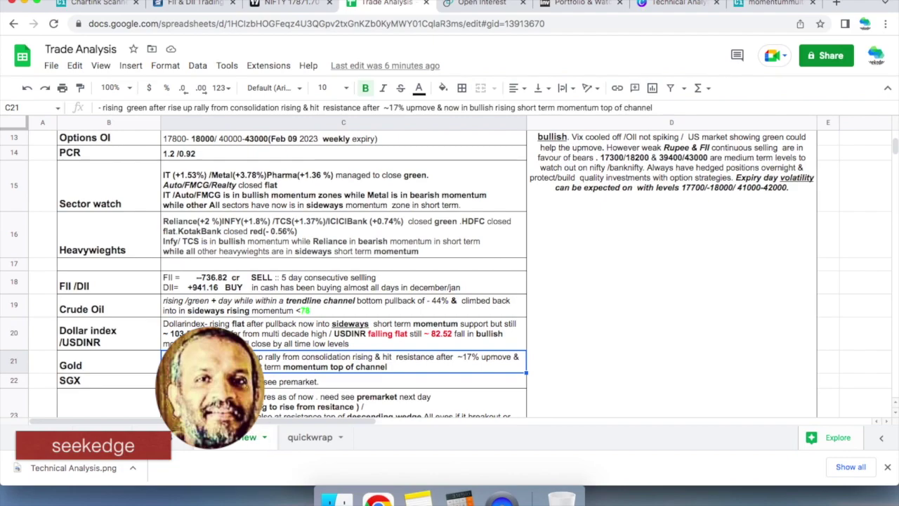
left_click(239, 405)
scroll(449, 274, "down", 3)
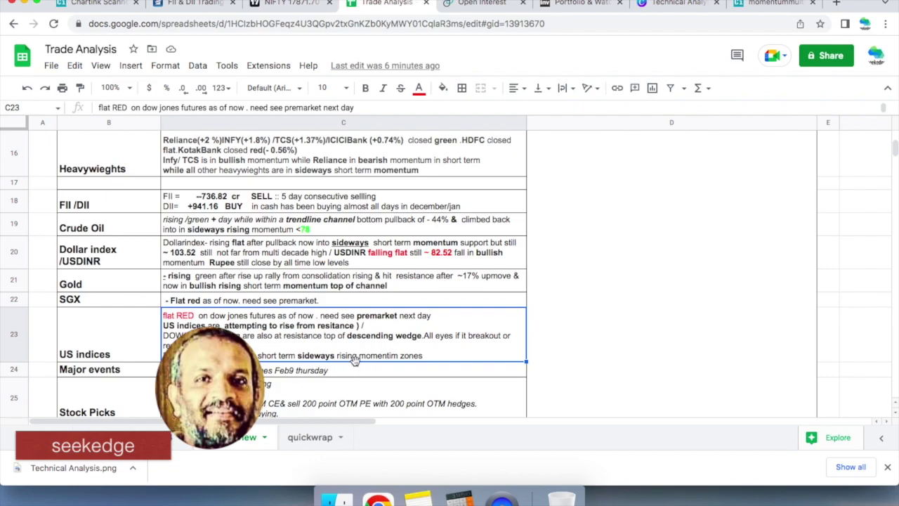
left_click(284, 3)
- Show the YM1! Dow e-mini futures on a 1-week chart with Bollinger Bands hidden
scroll(698, 295, "down", 1)
scroll(692, 211, "down", 1)
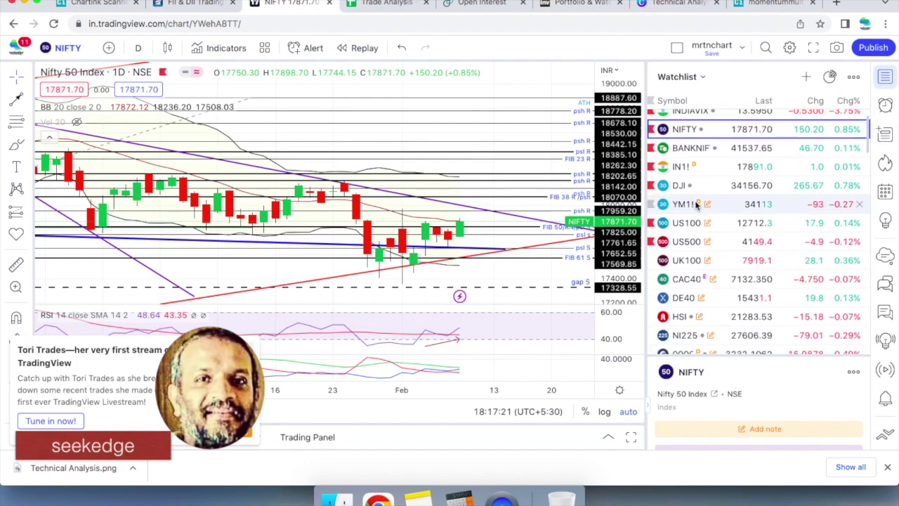
left_click(694, 204)
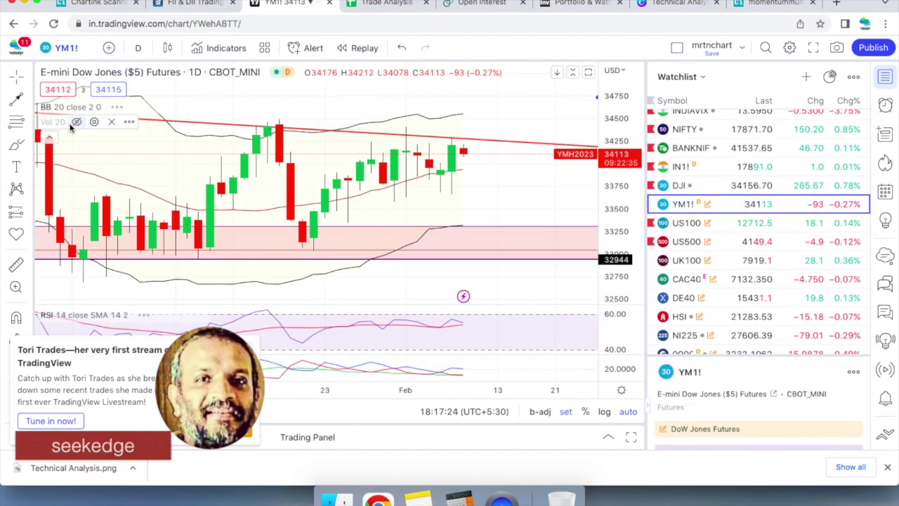
left_click(111, 107)
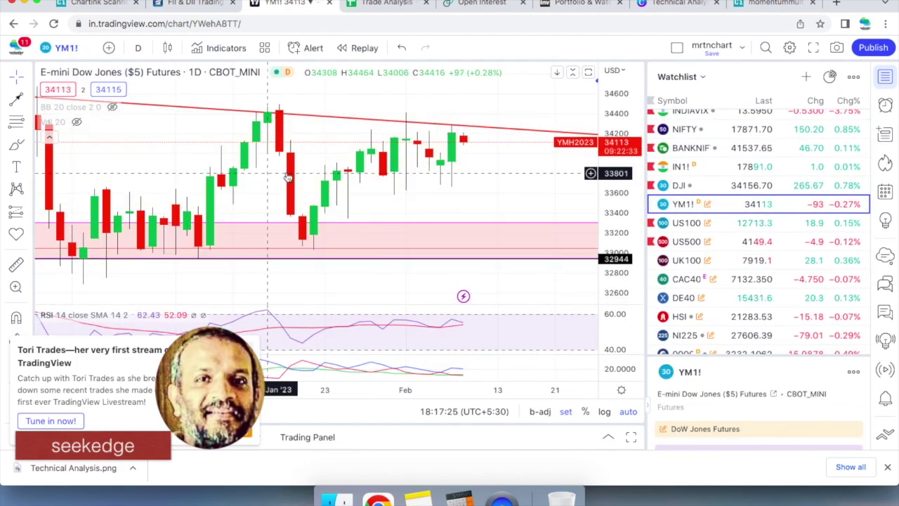
scroll(281, 175, "down", 3)
left_click(134, 47)
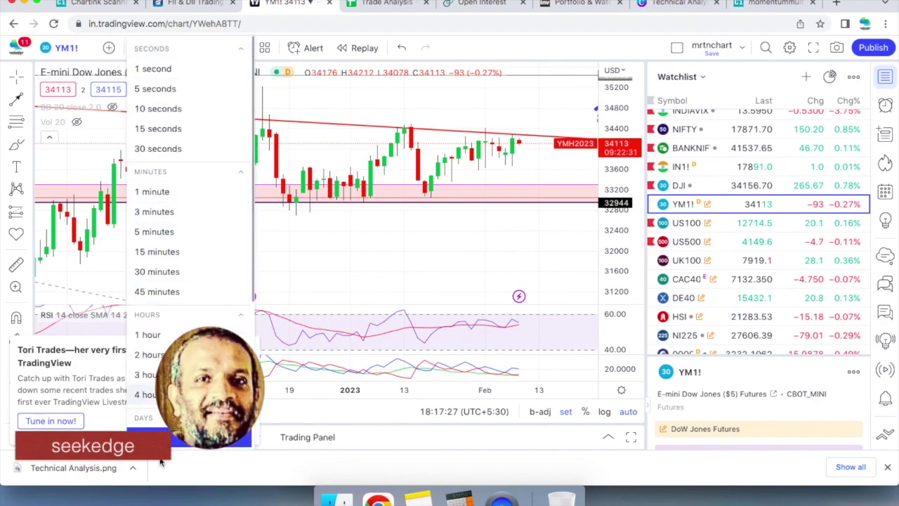
scroll(175, 224, "down", 2)
left_click(147, 359)
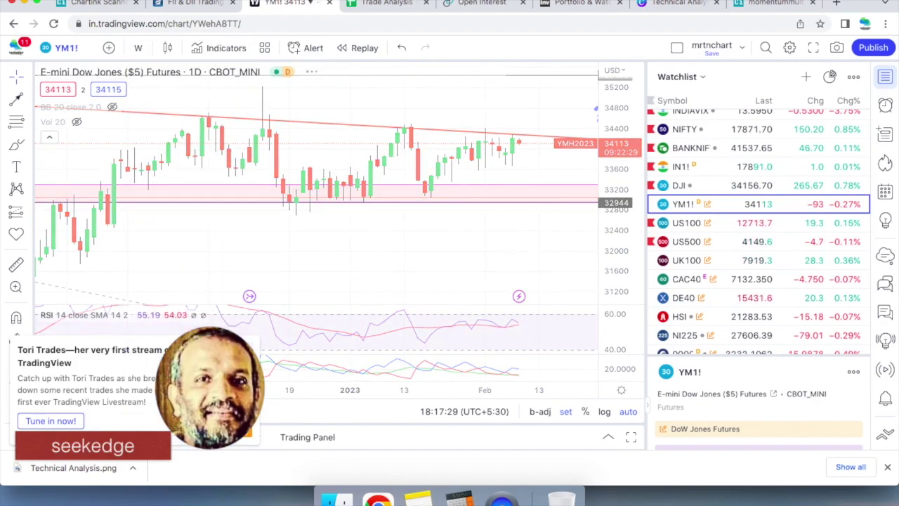
- Inspect the pink 23.6% fib band, then go back to the Trade Analysis sheet
scroll(482, 279, "down", 3)
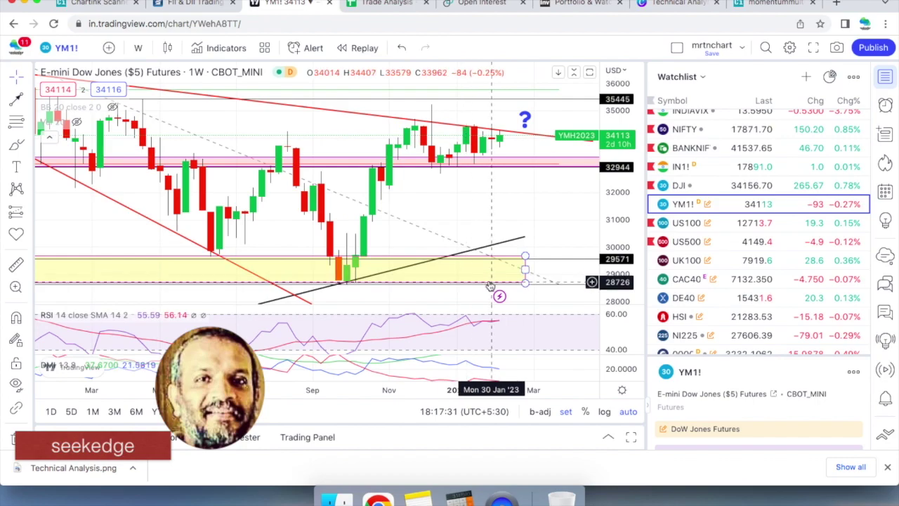
scroll(482, 279, "down", 2)
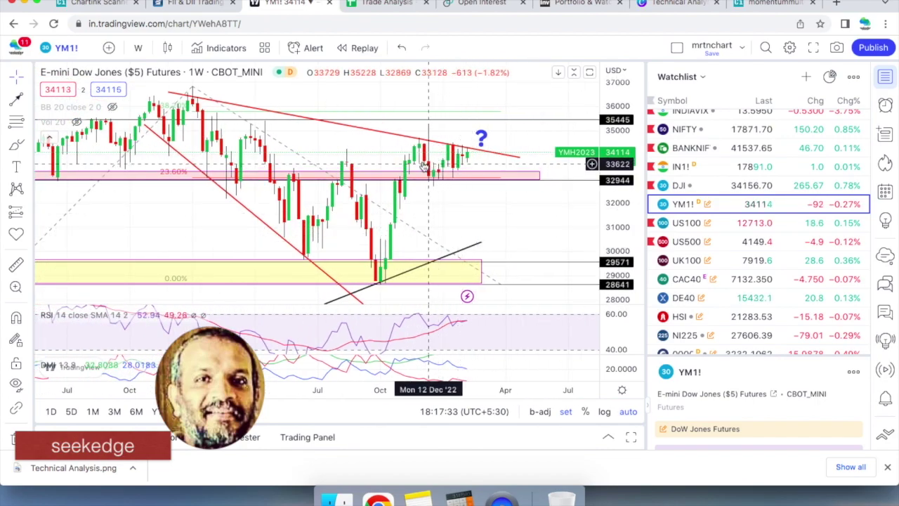
left_click(467, 176)
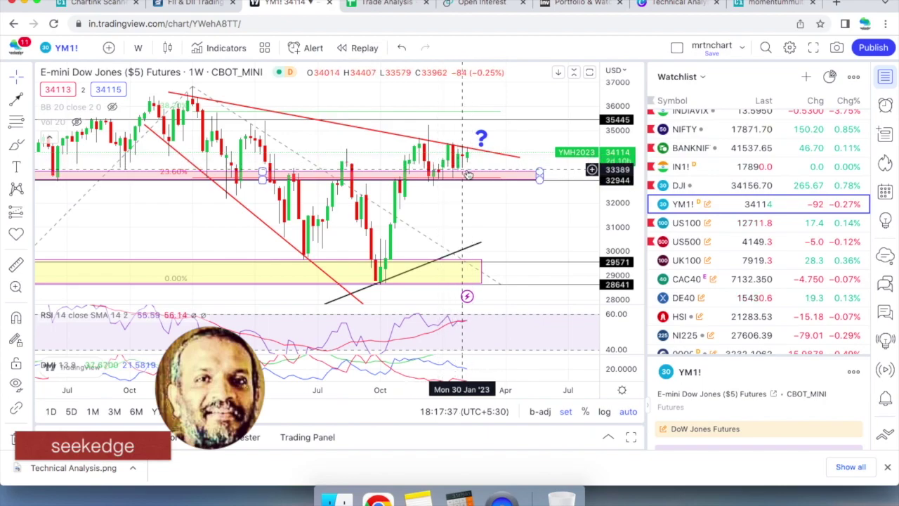
left_click(429, 172)
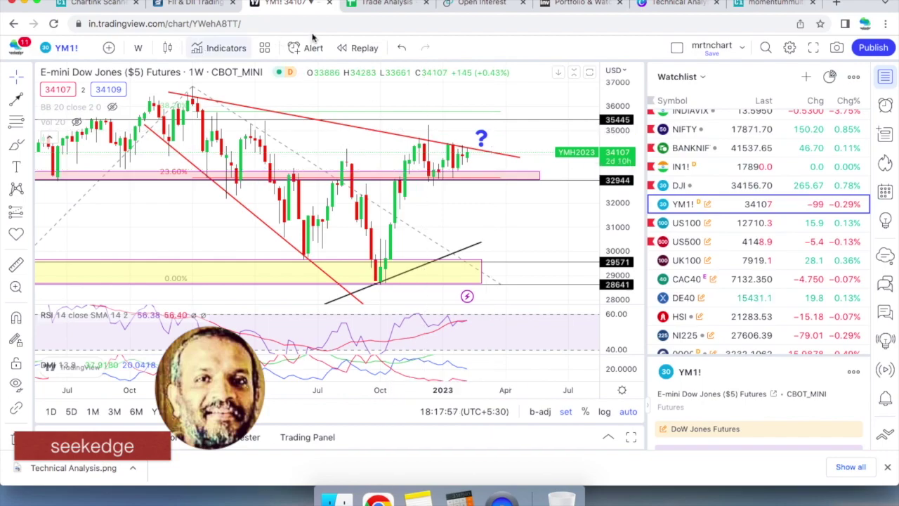
left_click(365, 10)
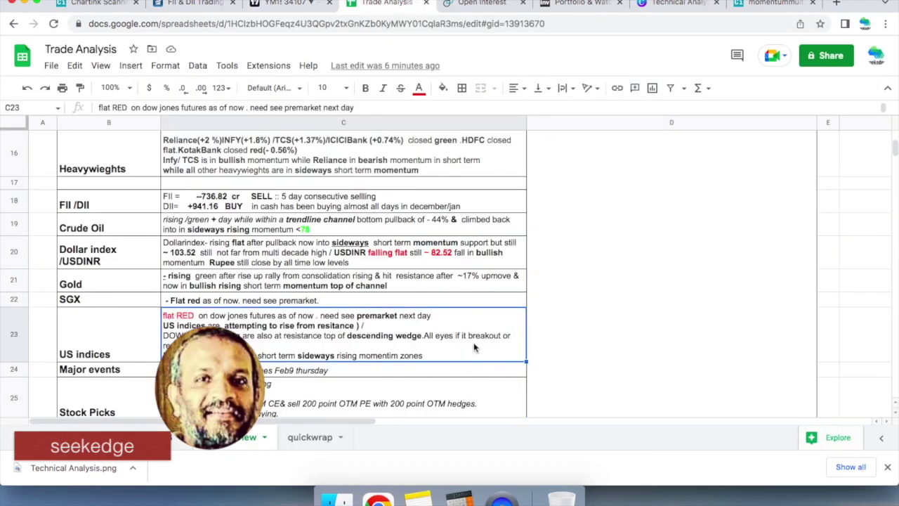
- Read through the US indices, Major events and Stock Picks notes in C23–C25, then return to the YM1! chart
key("Down")
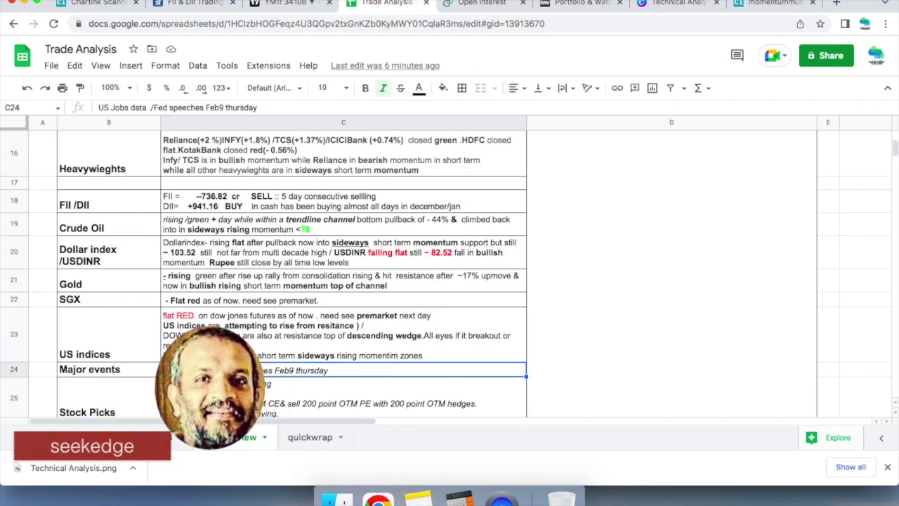
key("Down")
key("Up")
key("Up")
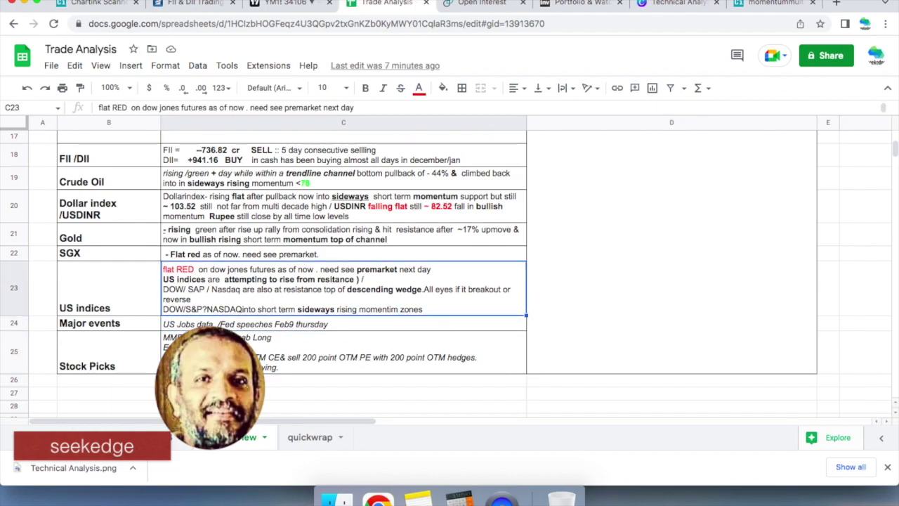
key("Down")
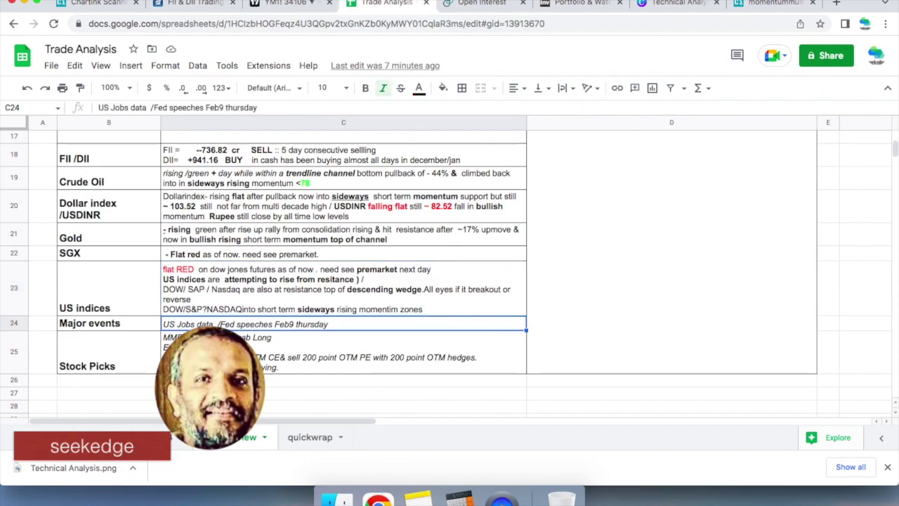
key("Down")
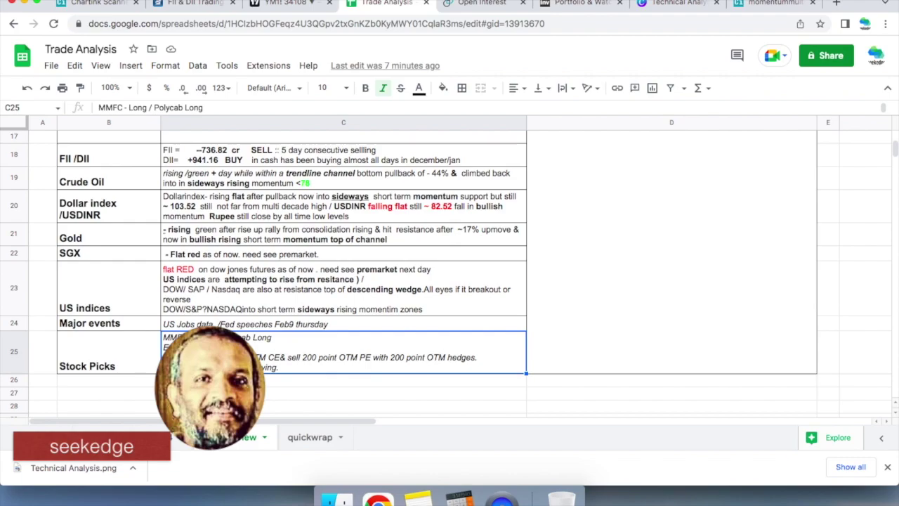
left_click(344, 288)
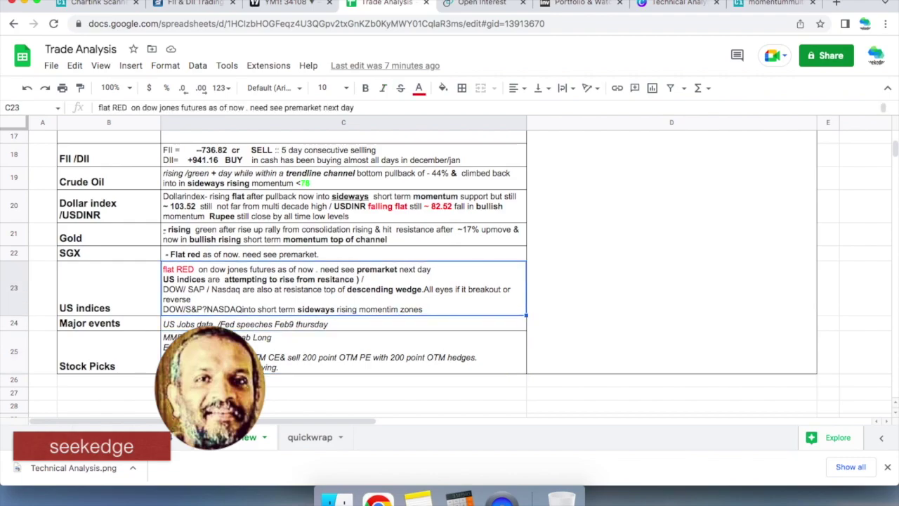
left_click(344, 323)
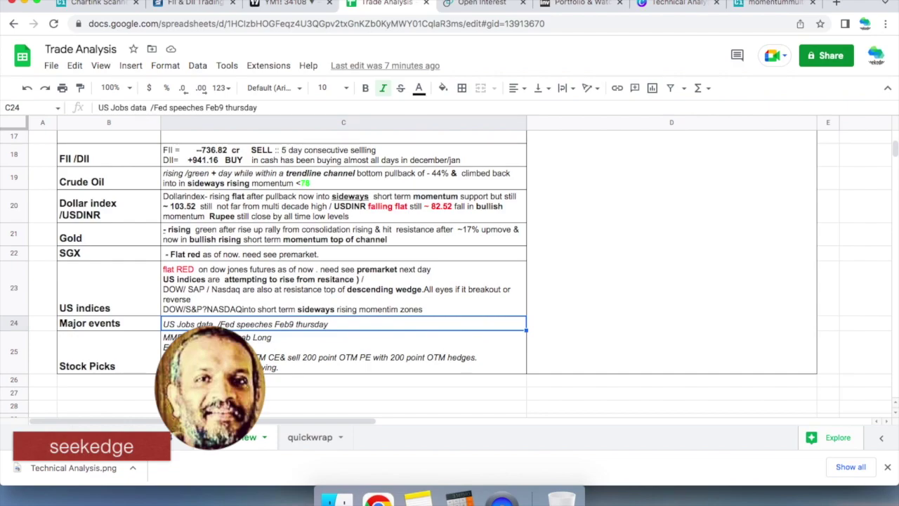
left_click(288, 4)
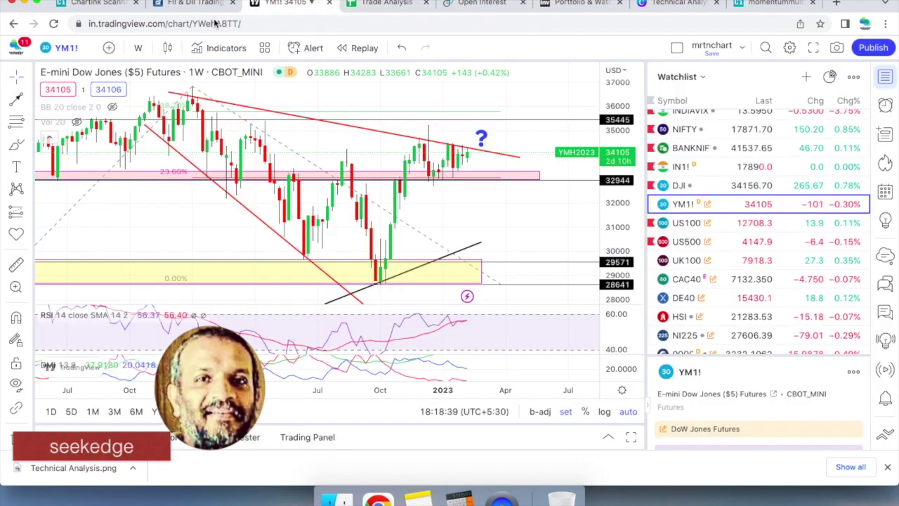
- Load the MAHINDRA FIN weekly chart and zoom out, leaving space after the latest bar
left_click(77, 47)
type("MAHIND")
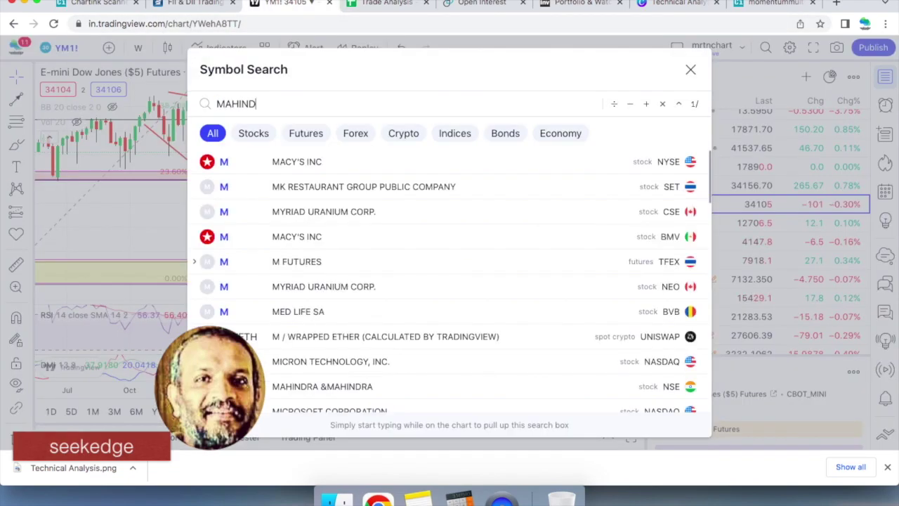
type("RA FIN")
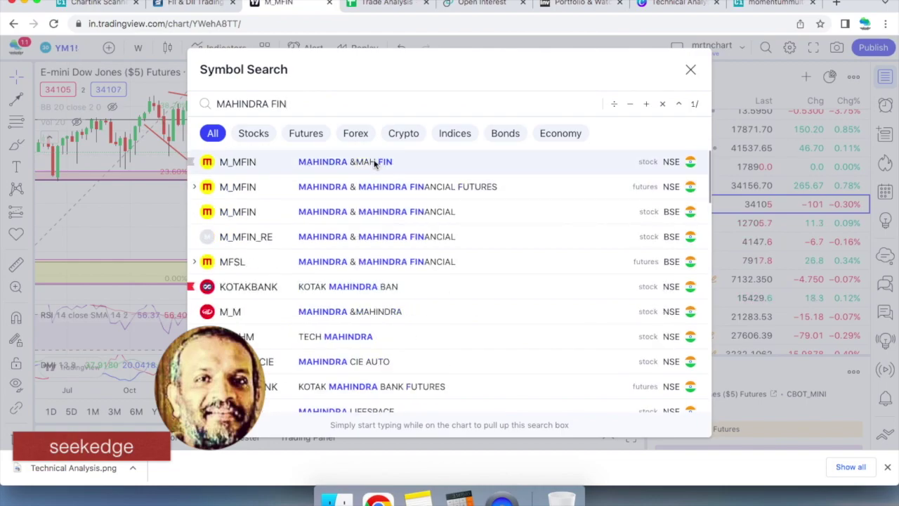
left_click(372, 161)
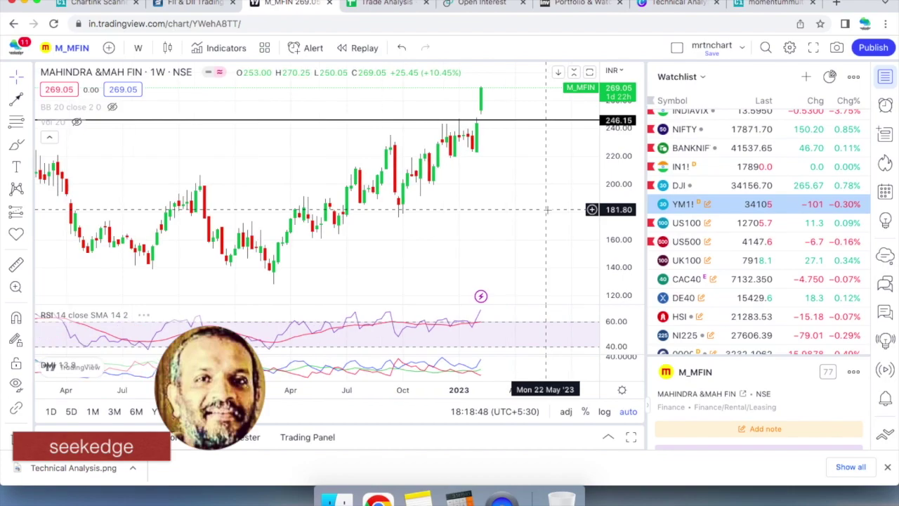
scroll(534, 210, "down", 5)
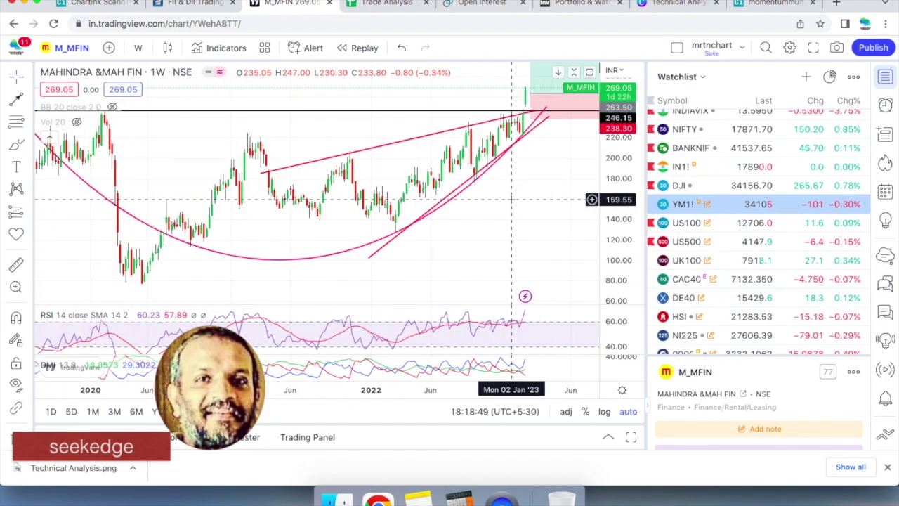
left_click_drag(562, 241, 486, 245)
scroll(486, 245, "down", 1)
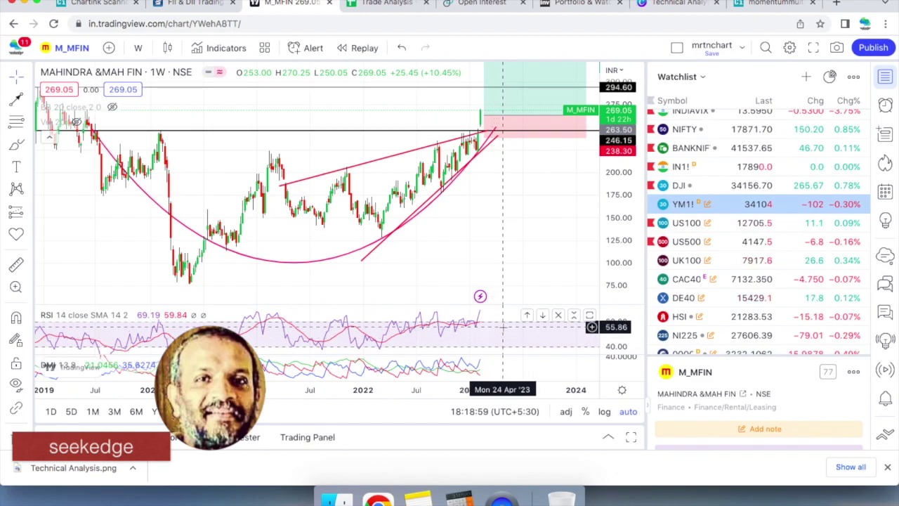
- Load the POLYCAB INDIA LTD (NSE) weekly chart and adjust the zoom on its rising channel
left_click(371, 9)
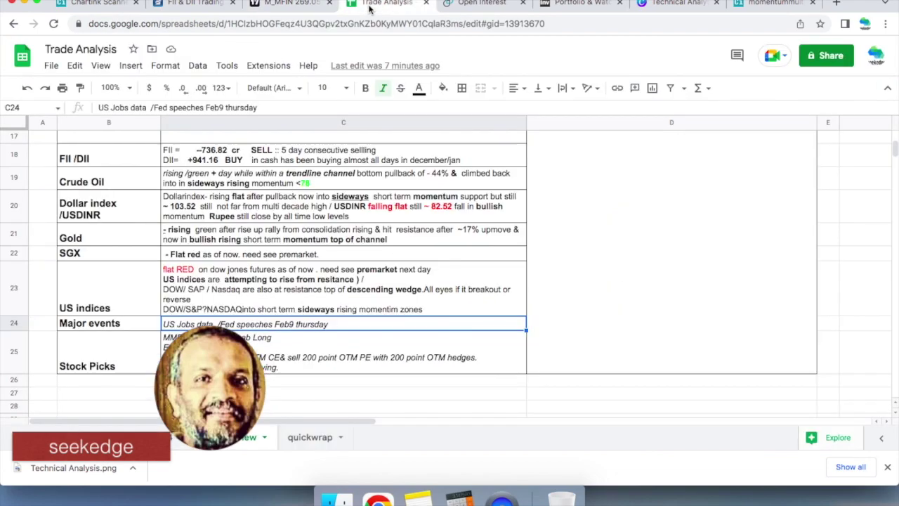
left_click(256, 10)
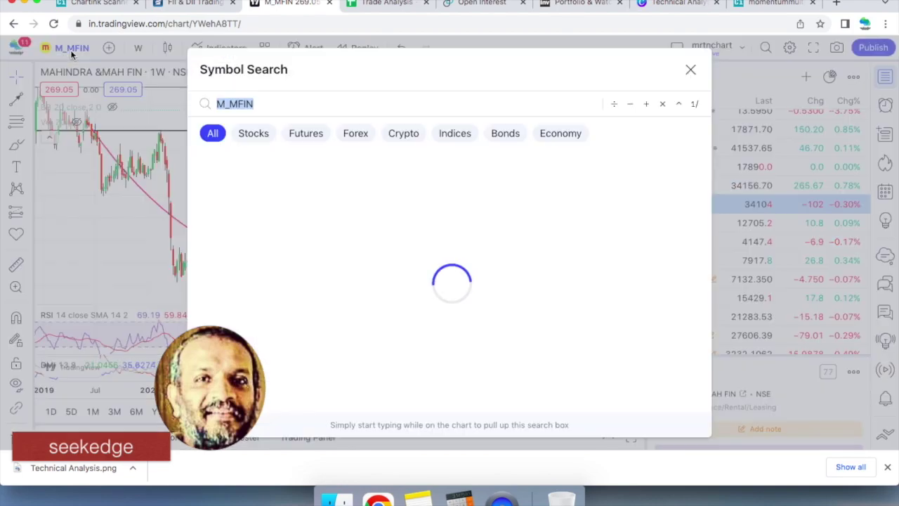
type("POLYCAB")
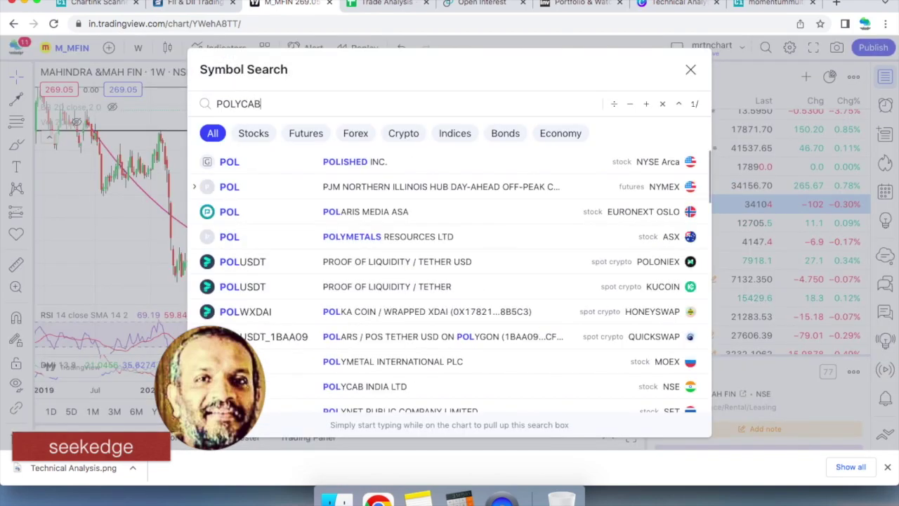
left_click(369, 167)
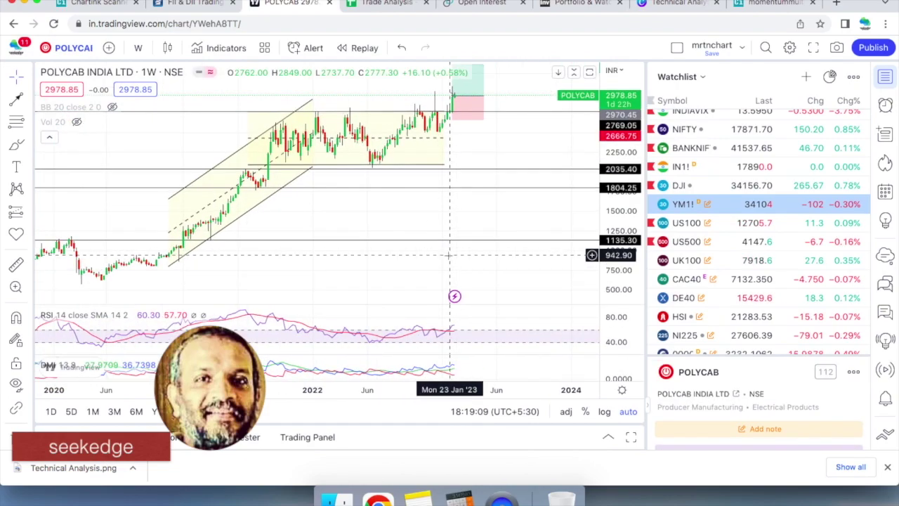
scroll(453, 257, "up", 2)
scroll(341, 175, "up", 2)
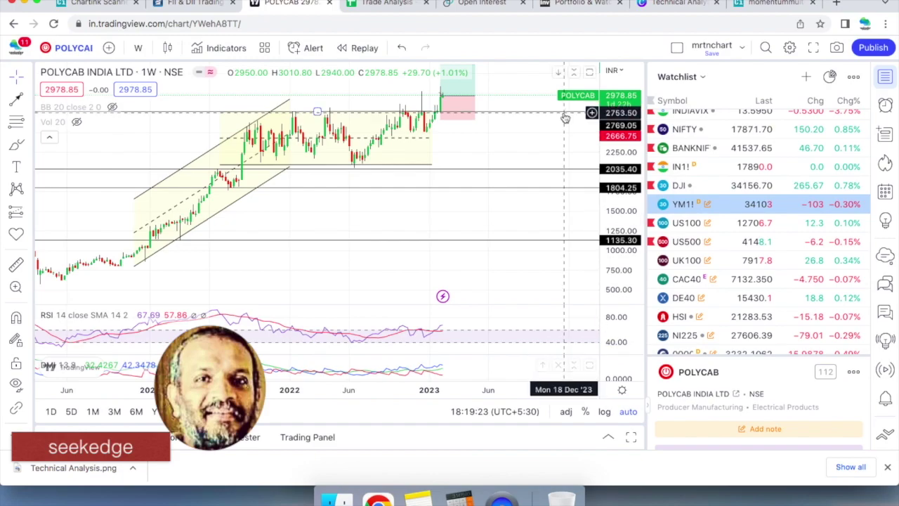
scroll(465, 242, "down", 3)
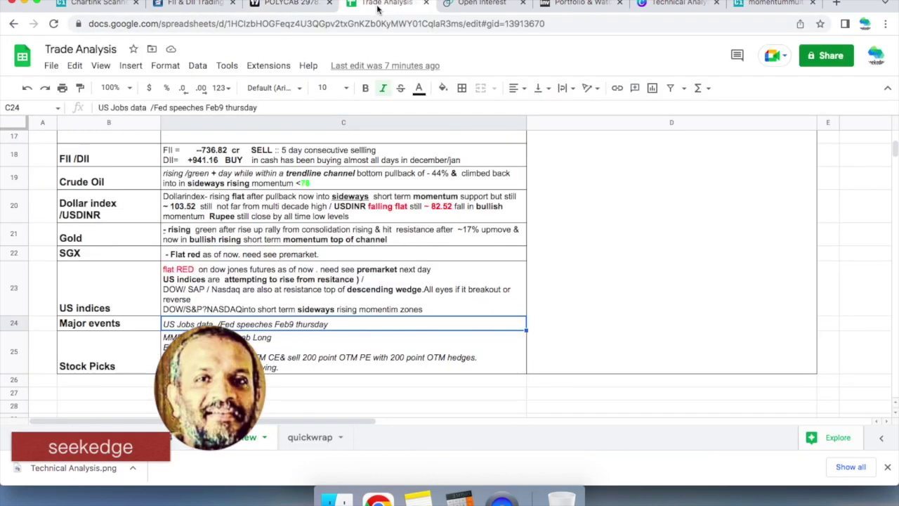
- Leave the POLYCAB chart for the Trade Analysis spreadsheet
left_click(379, 4)
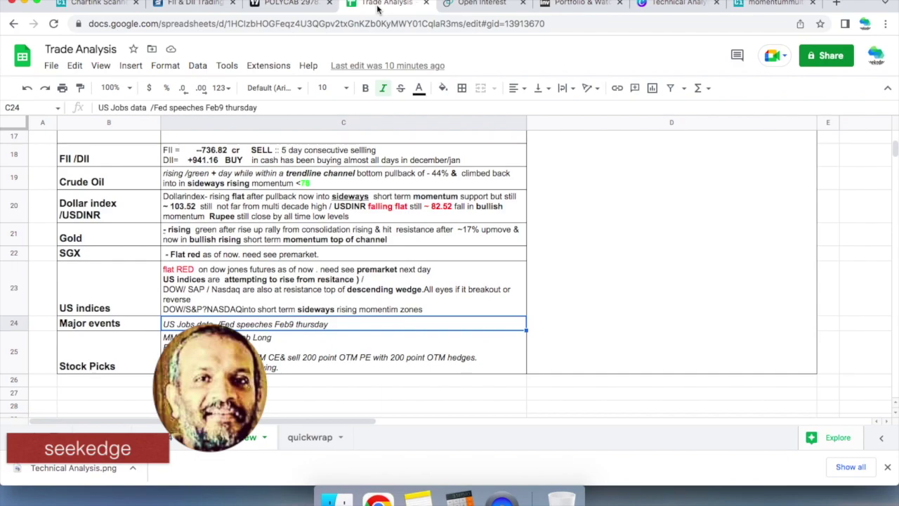
- Compare the merged market summary with the US indices (C23) and stock picks (C25) notes
left_click(558, 250)
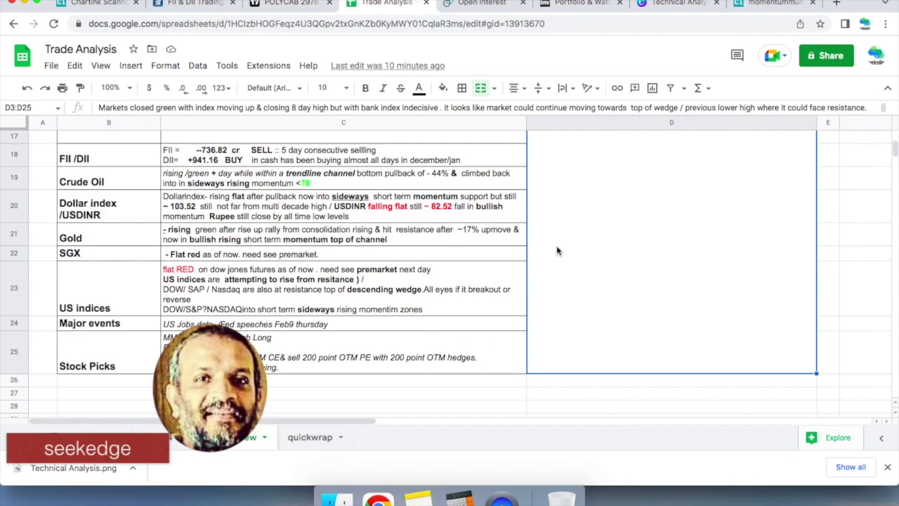
left_click(501, 303)
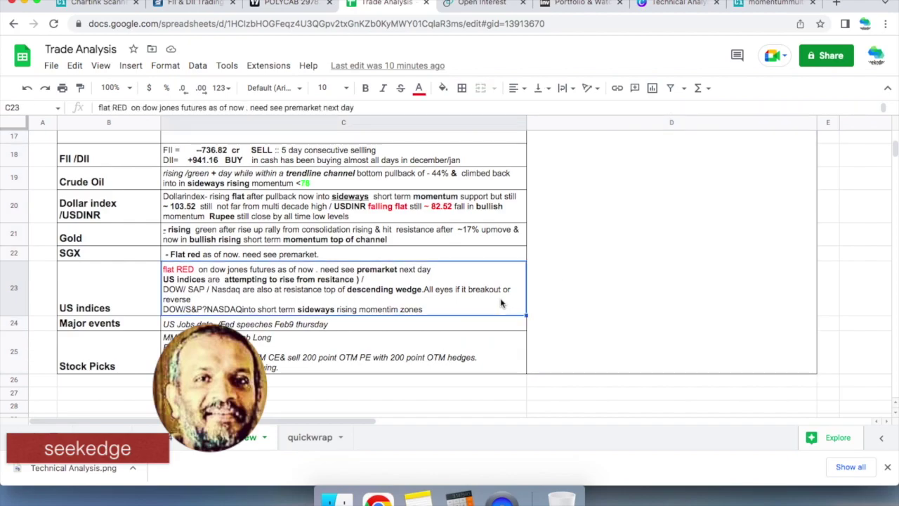
left_click(567, 312)
left_click(486, 355)
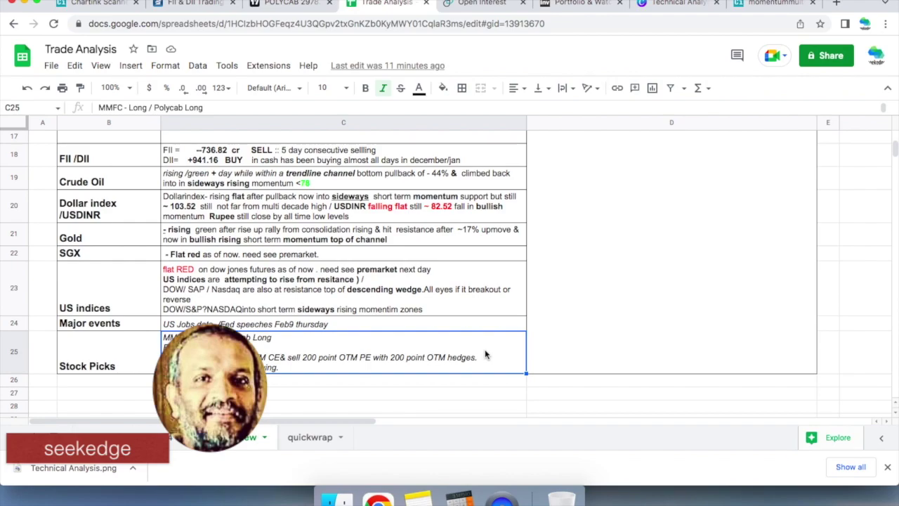
left_click(623, 315)
- Check the PCR 1.2 /0.92 entry and the Nifty Bollinger bands note
scroll(624, 314, "up", 3)
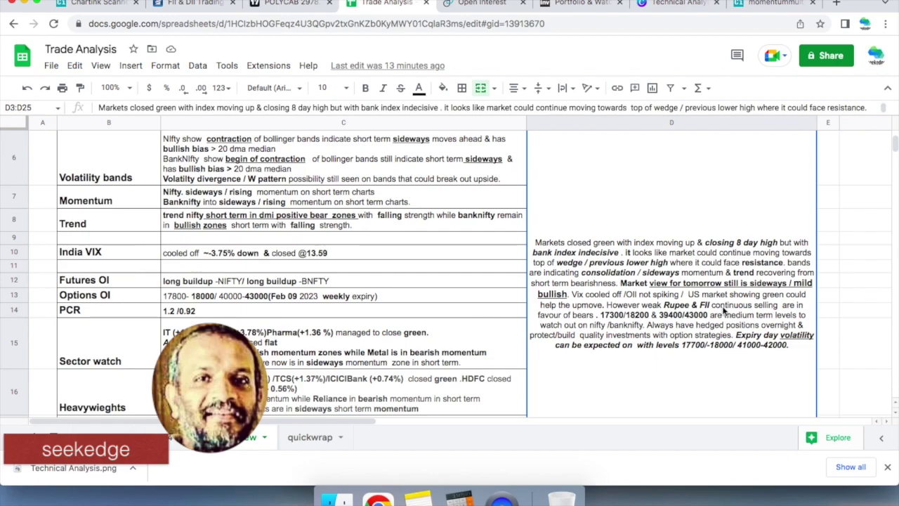
left_click(225, 317)
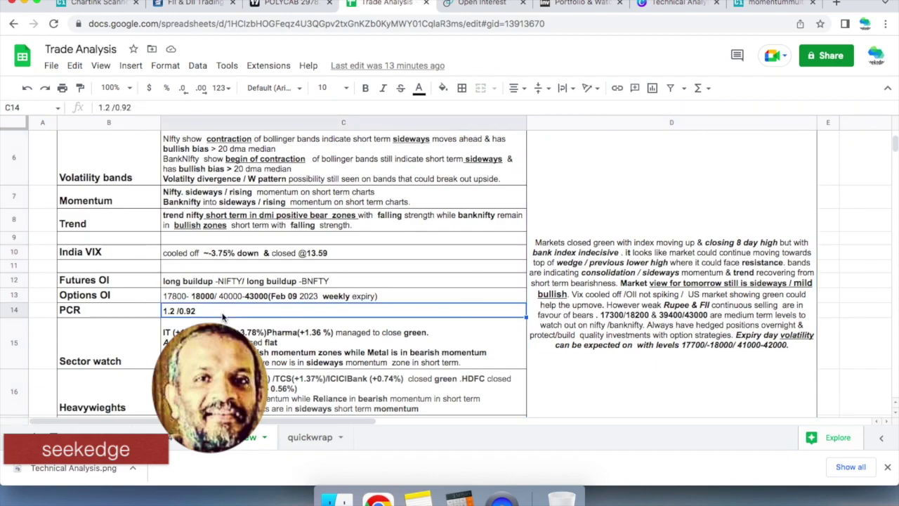
left_click(196, 172)
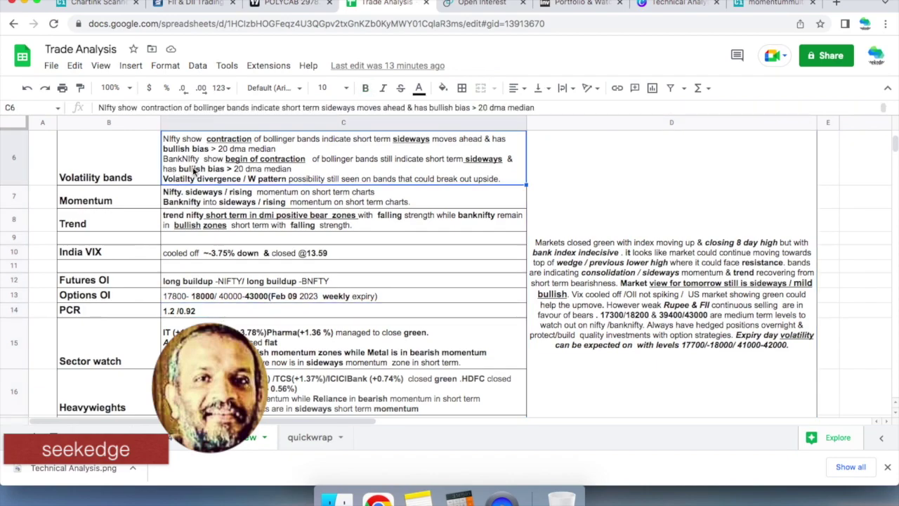
- Show NIFTY on daily candles with the BB 20 Bollinger Bands visible, then return to the sheet
left_click(258, 5)
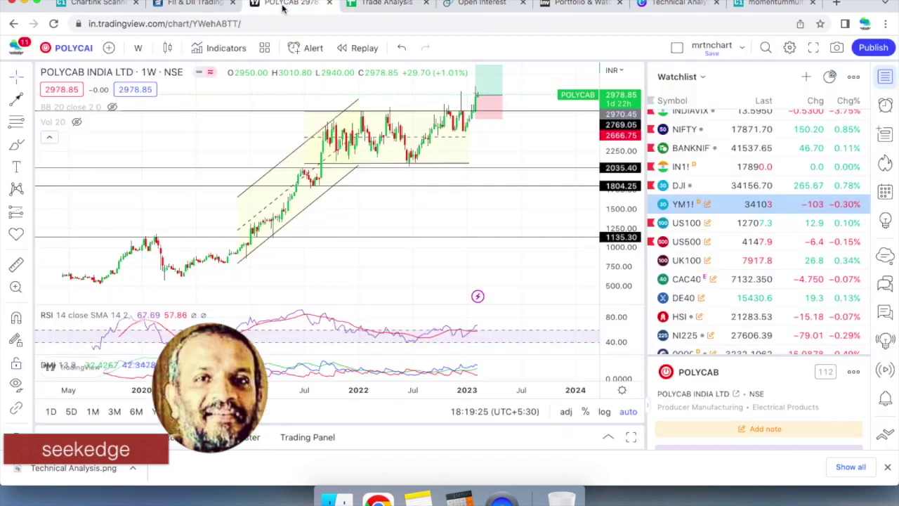
scroll(806, 156, "up", 2)
left_click(703, 162)
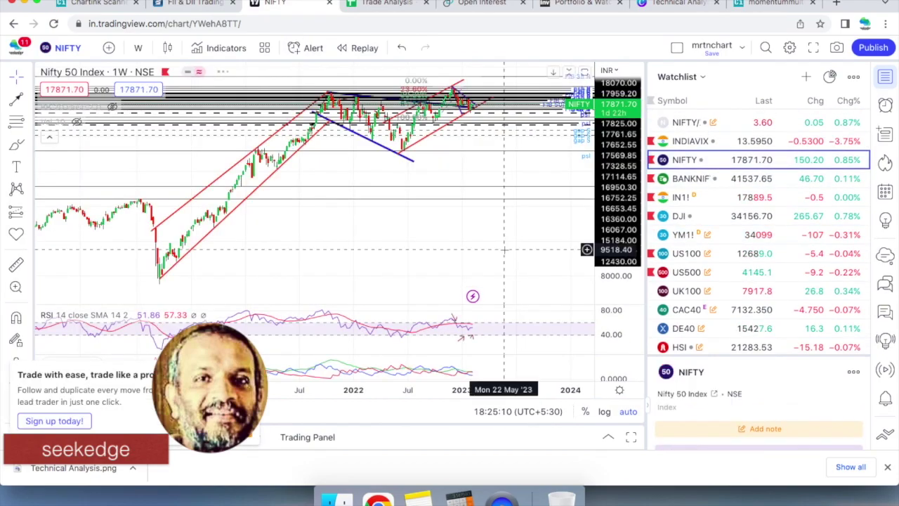
left_click(138, 48)
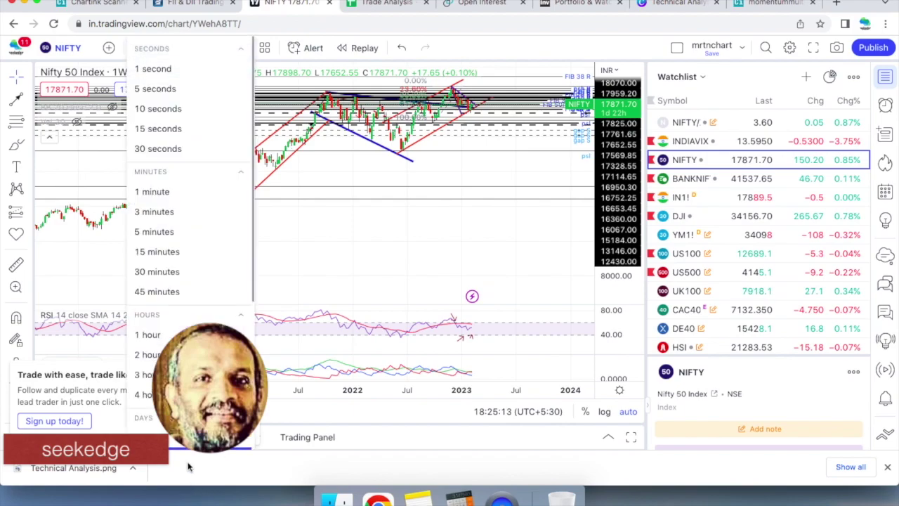
left_click(176, 449)
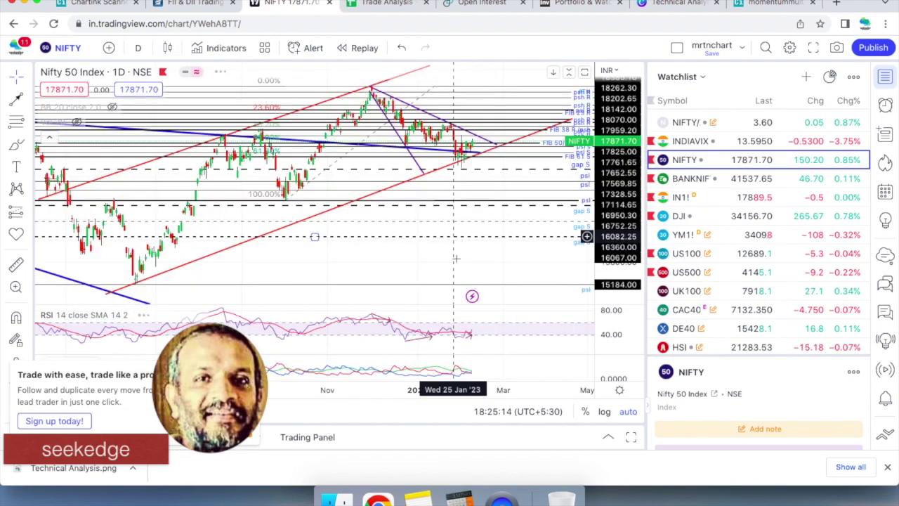
scroll(453, 253, "up", 5)
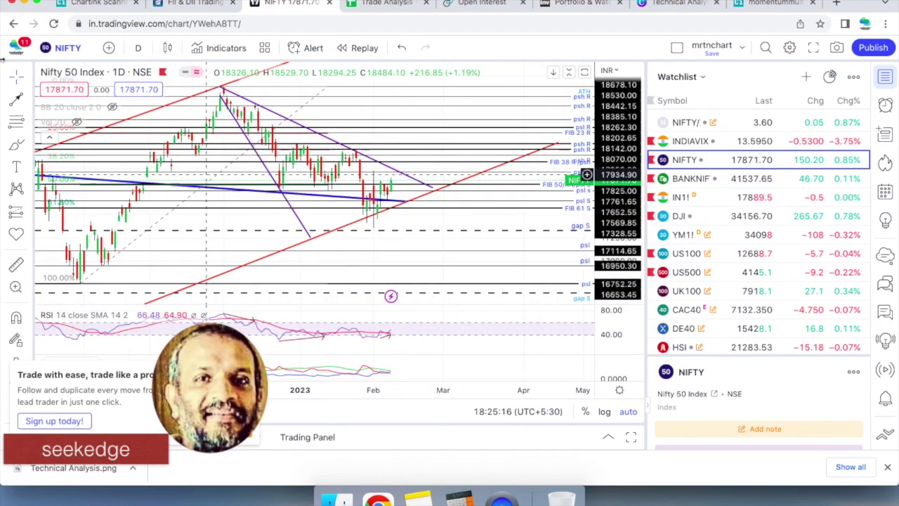
left_click(111, 106)
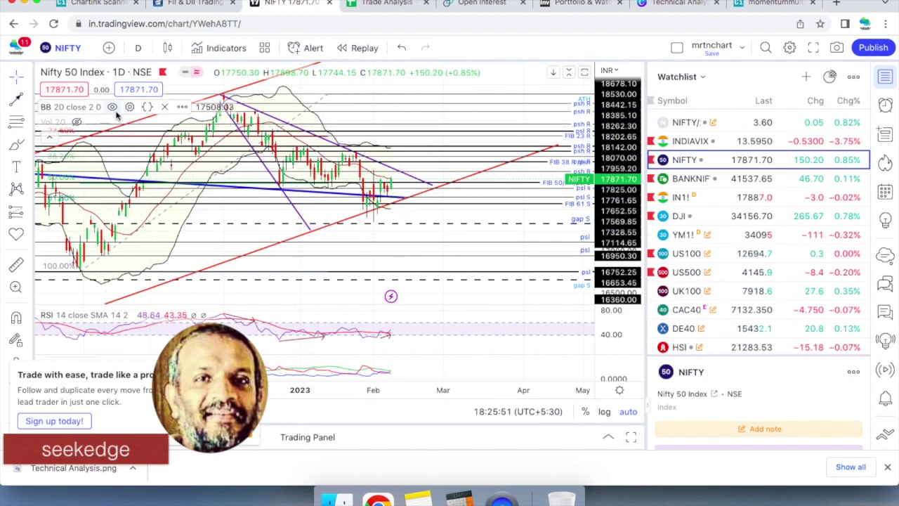
left_click(380, 3)
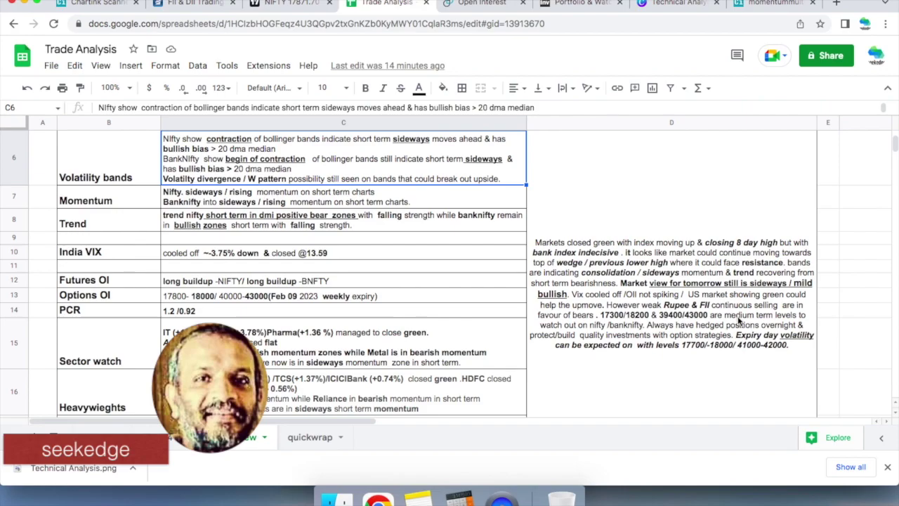
- Glance at the market summary and sector watch entry, then scroll up to the Feb 09 Thursday 2023 title
left_click(678, 344)
left_click(481, 339)
scroll(482, 339, "up", 5)
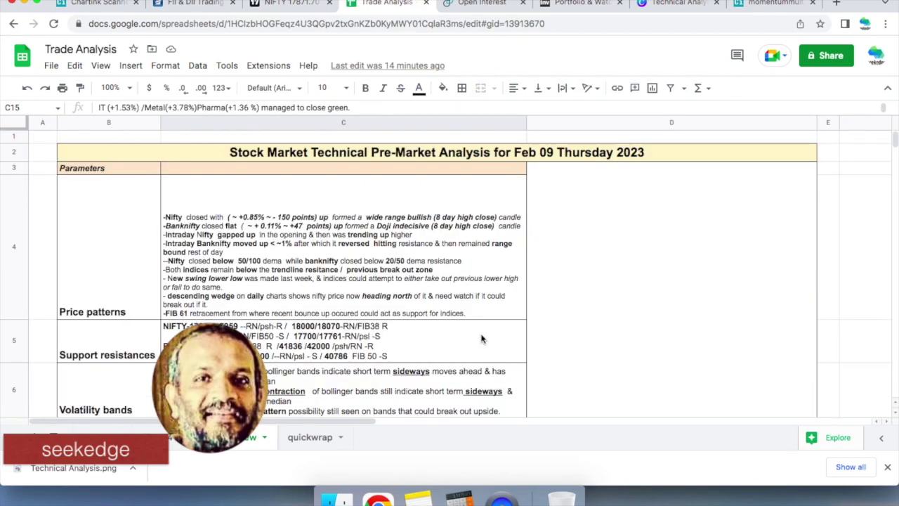
scroll(611, 324, "down", 10)
scroll(654, 327, "up", 10)
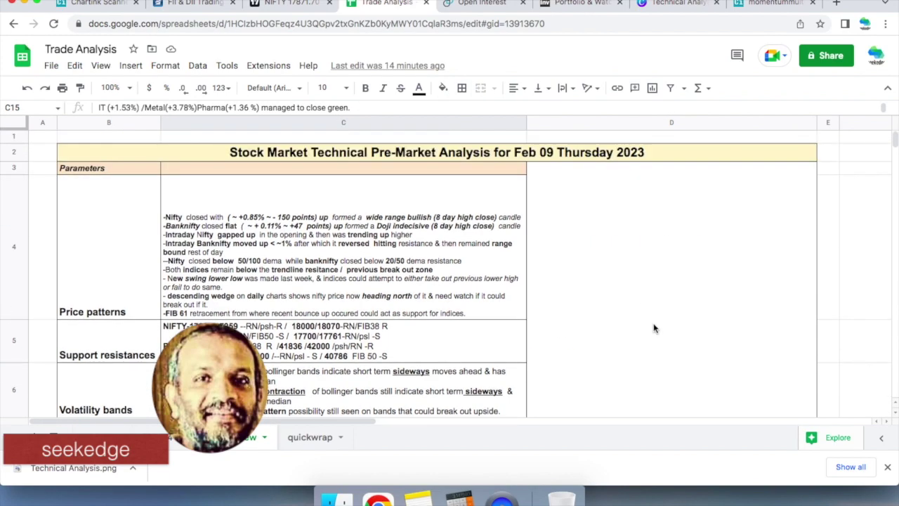